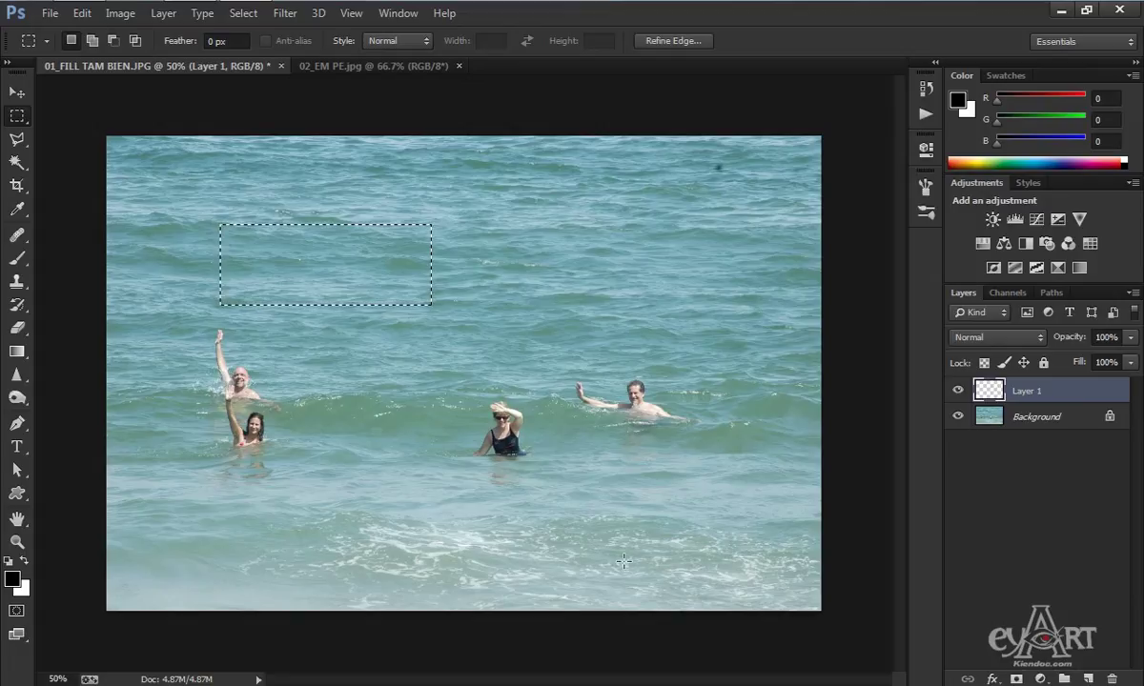
Fill the rectangular selection on Layer 1 with the foreground color in Normal mode at 100% opacity, and undo the fill.
left_click(82, 13)
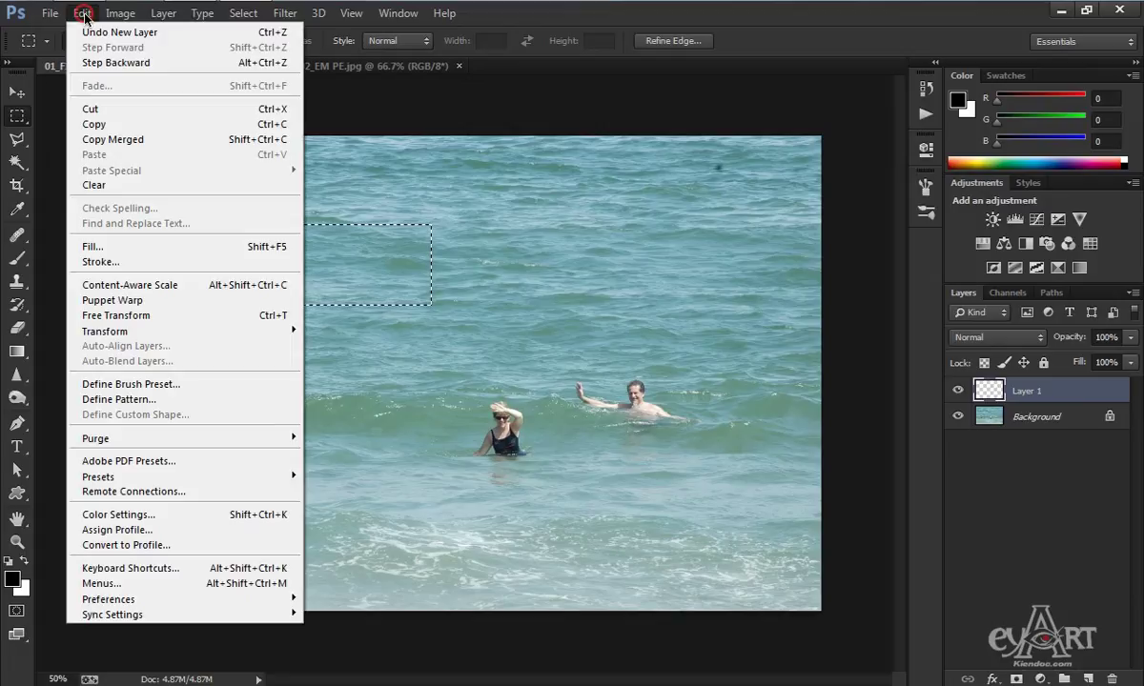
left_click(95, 245)
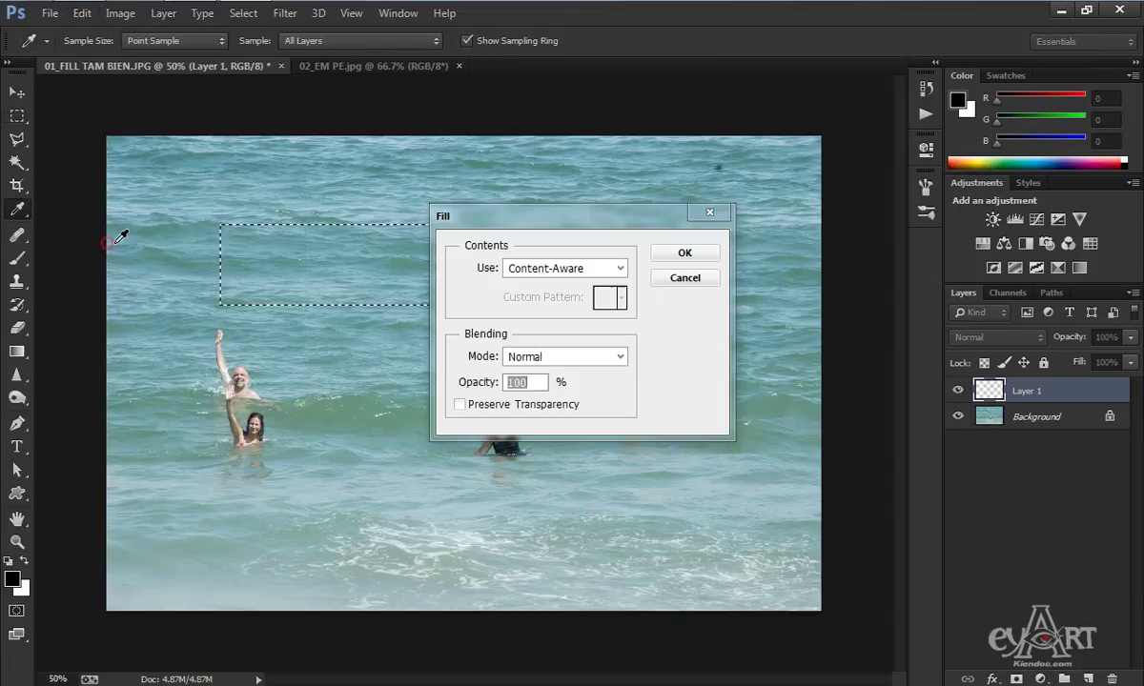
left_click(613, 268)
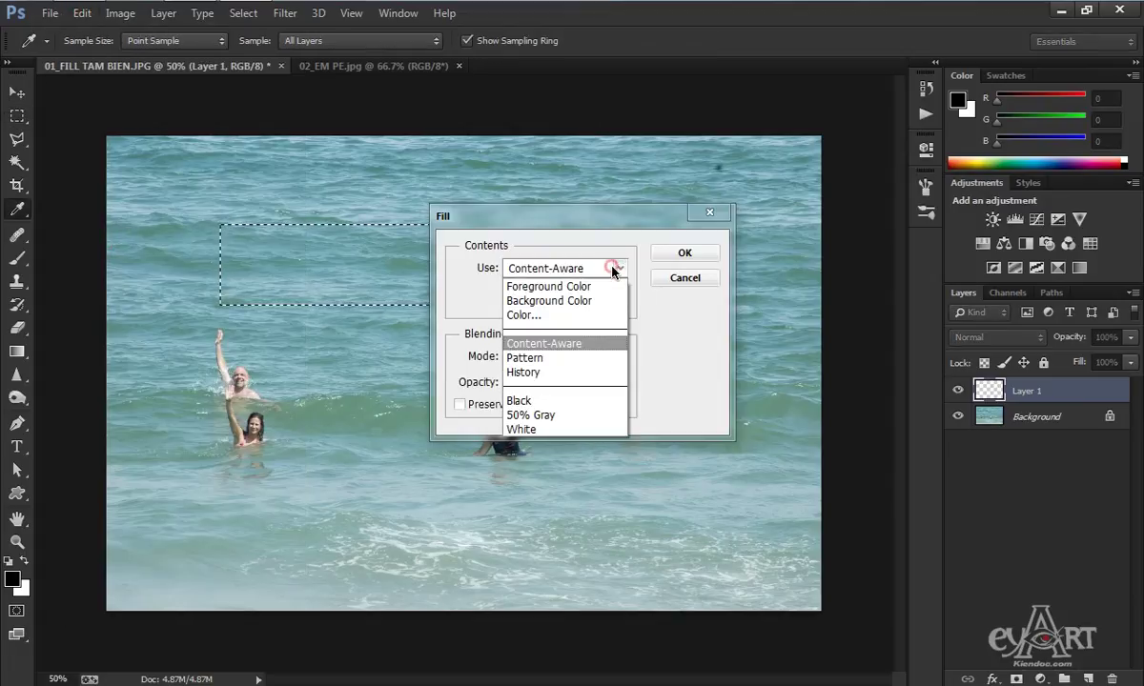
left_click(566, 288)
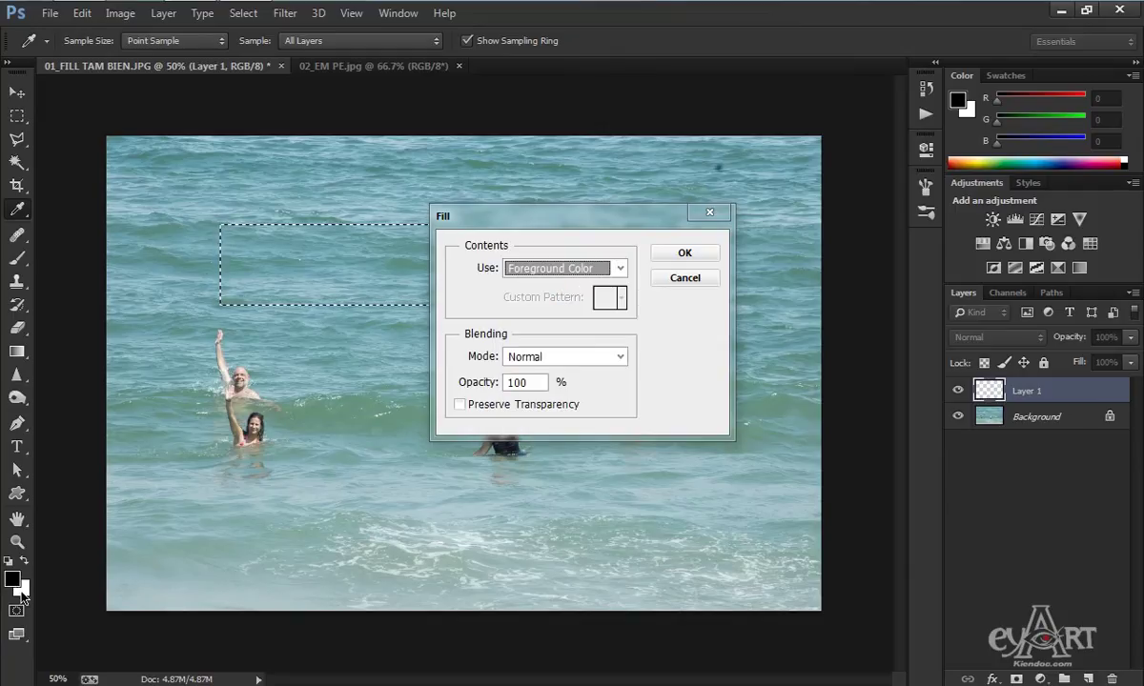
left_click(686, 253)
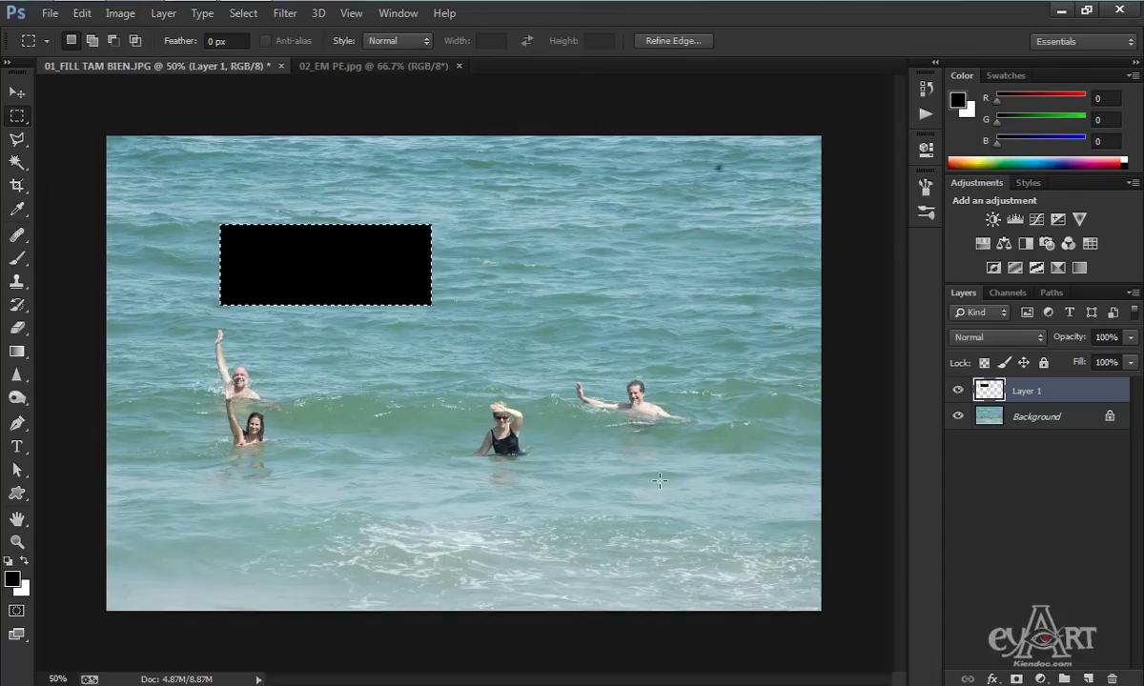
key("ctrl+z")
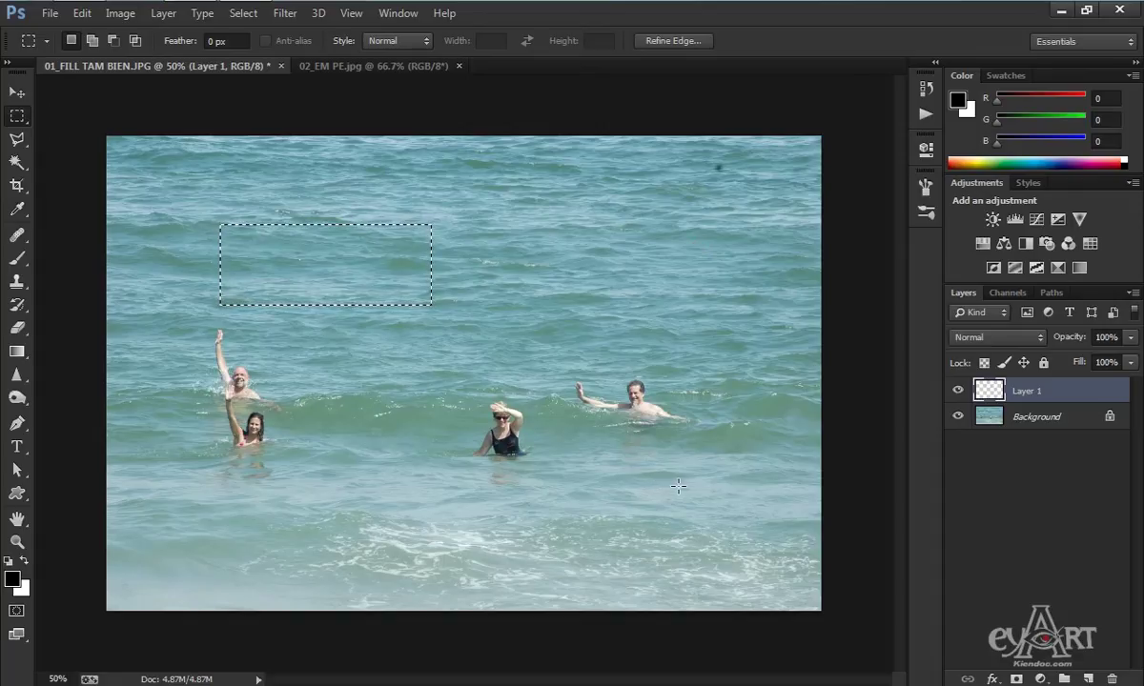
Fill the rectangular selection on Layer 1 with the background color, and undo the fill.
key("shift+F5")
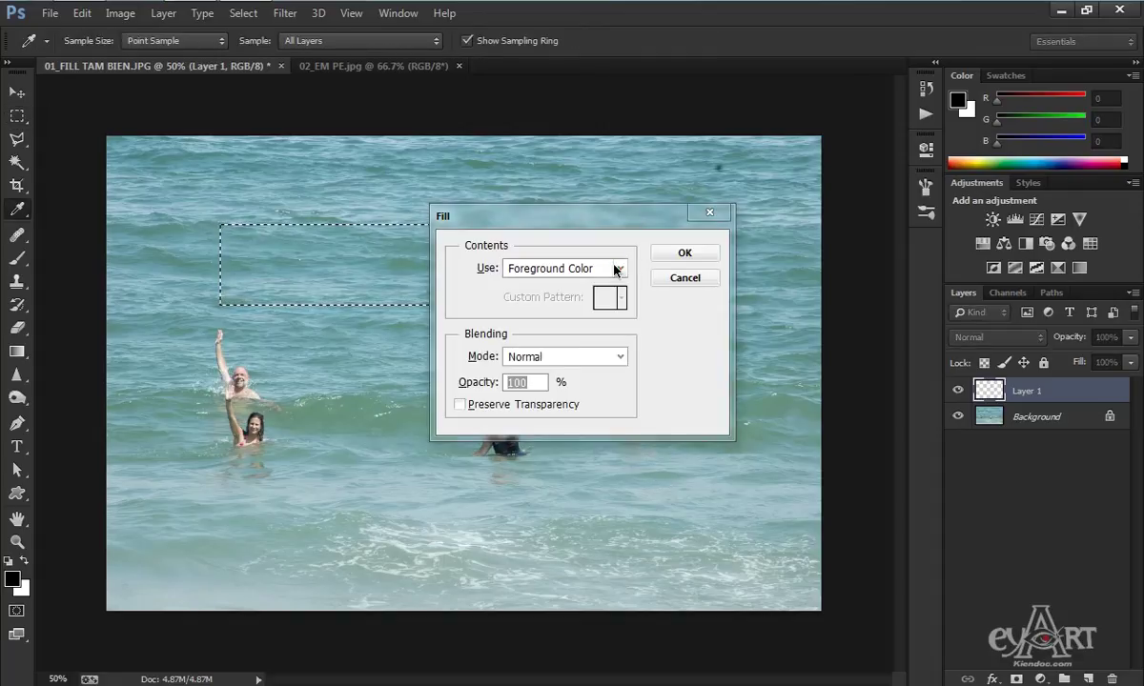
left_click(615, 270)
left_click(578, 305)
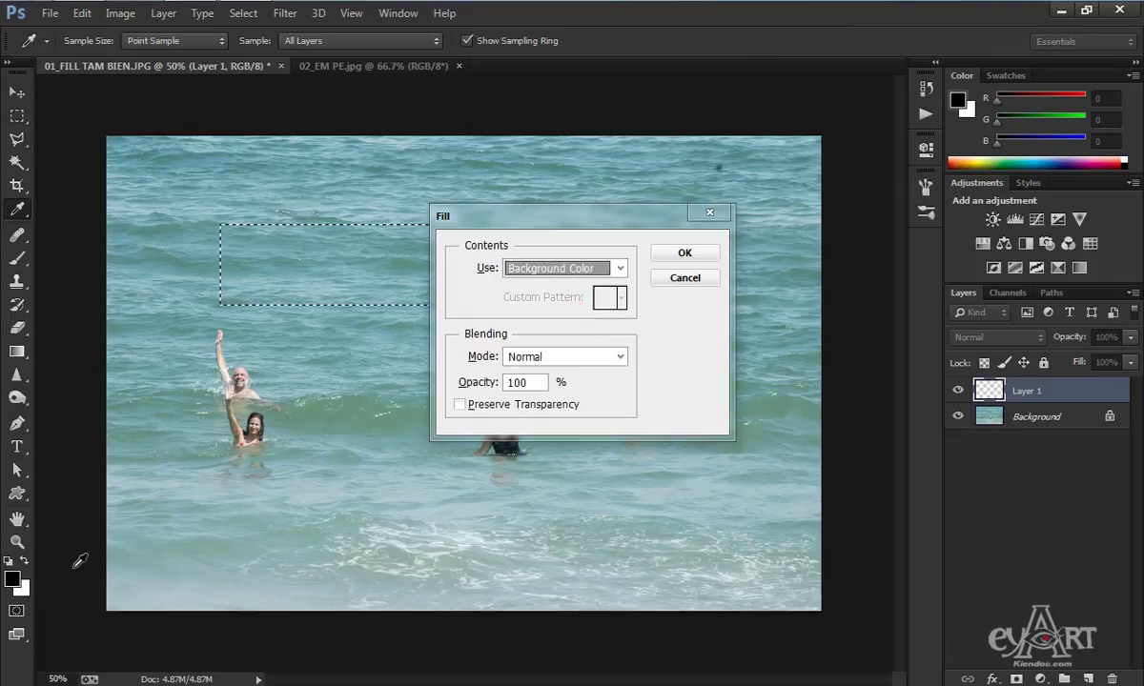
left_click(667, 252)
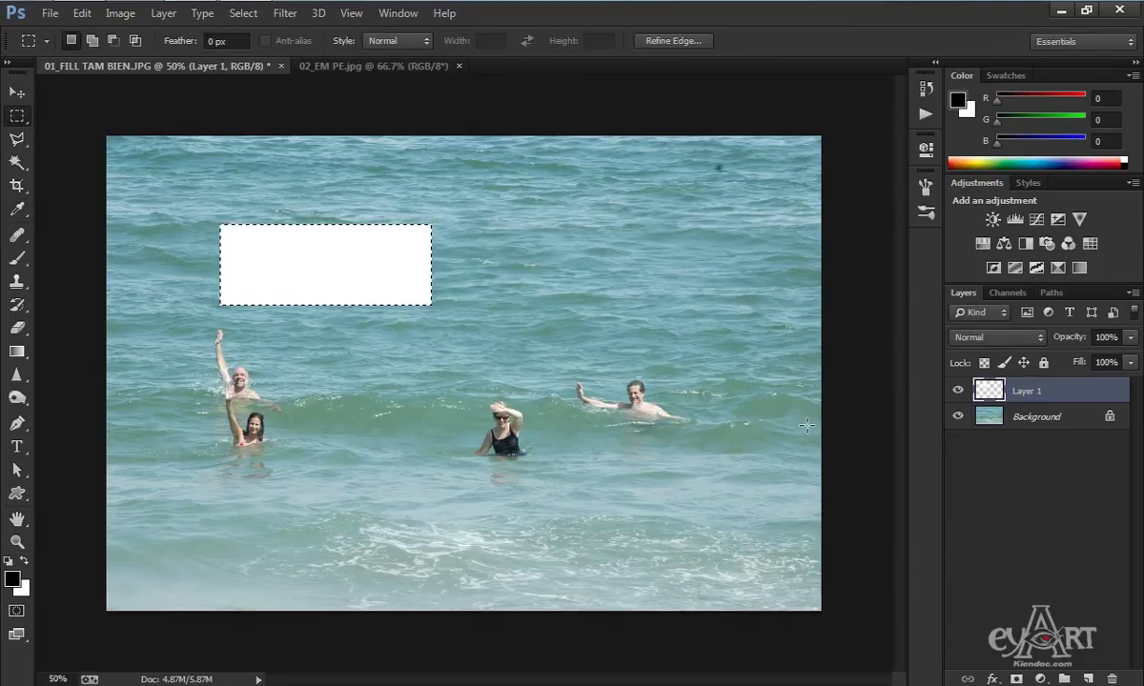
key("ctrl+z")
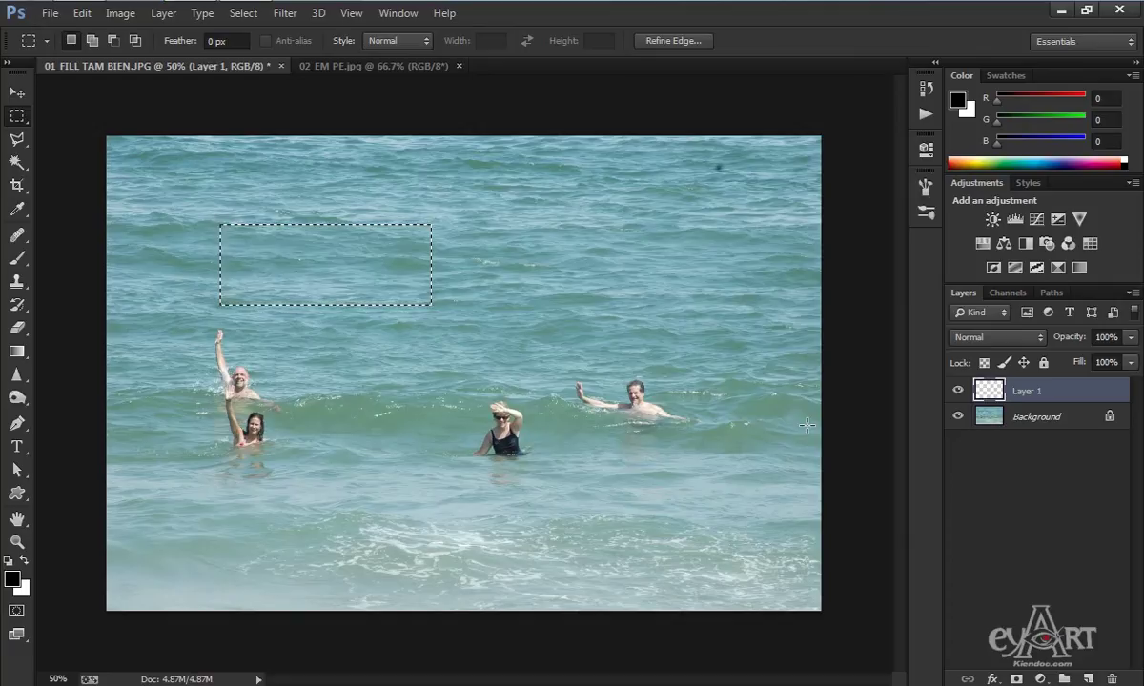
Fill the rectangular selection on Layer 1 with a custom purple color, #ae3cbf, and undo the fill.
key("i")
key("shift+F5")
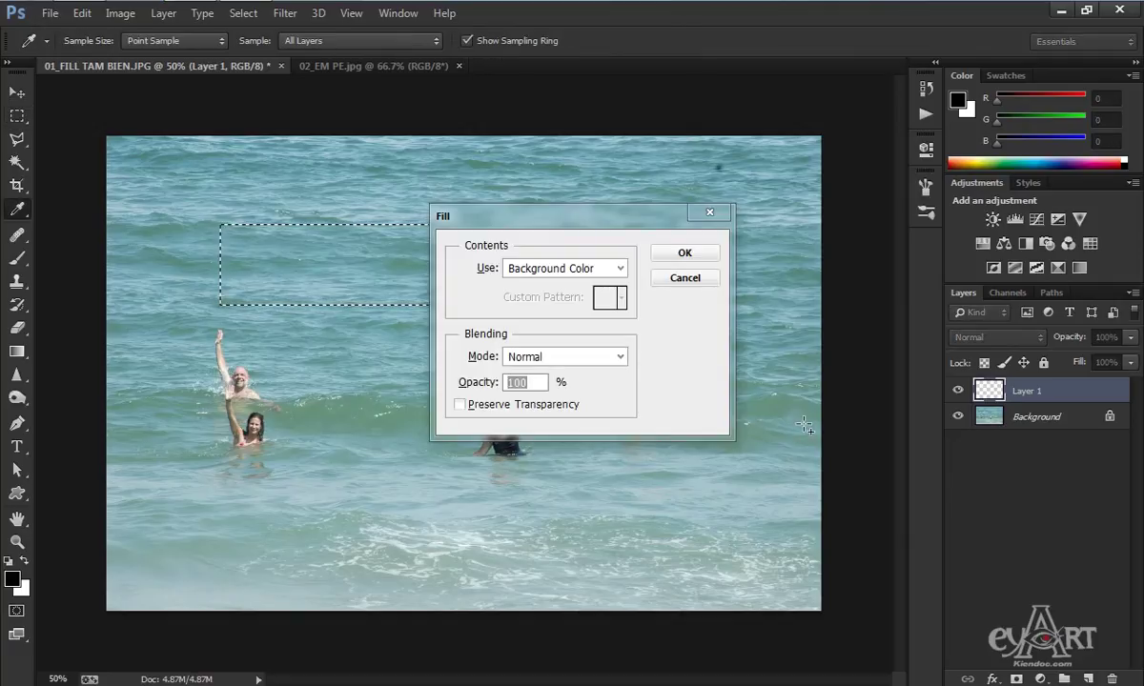
left_click(620, 268)
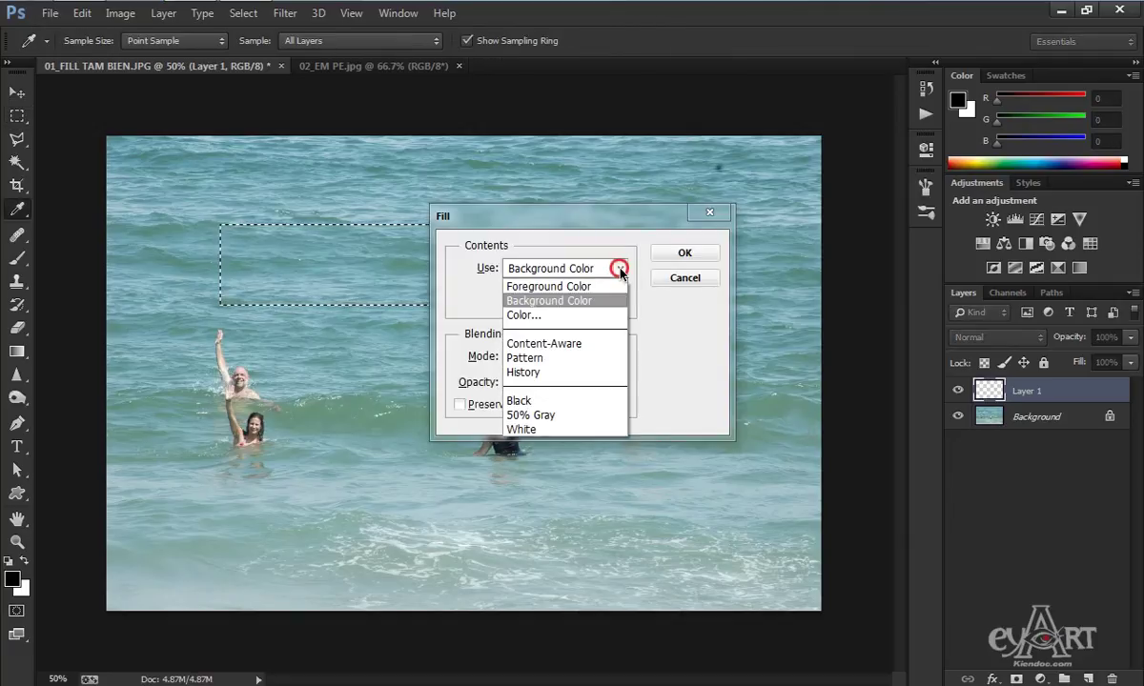
left_click(553, 317)
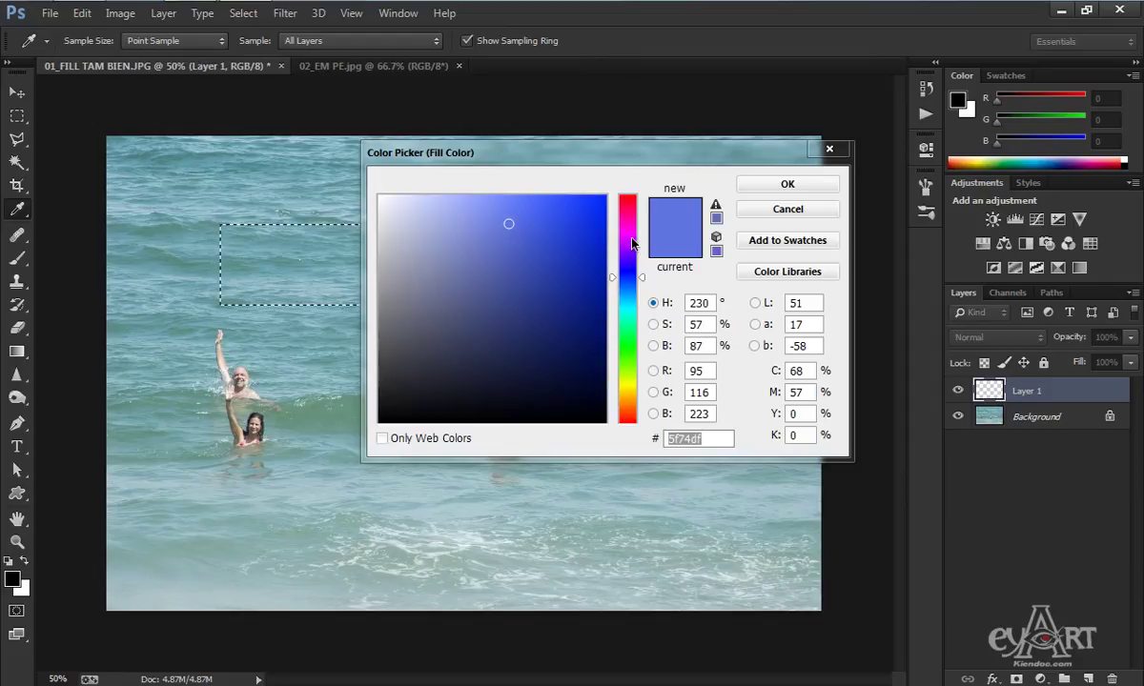
left_click(627, 237)
left_click(535, 253)
left_click(790, 189)
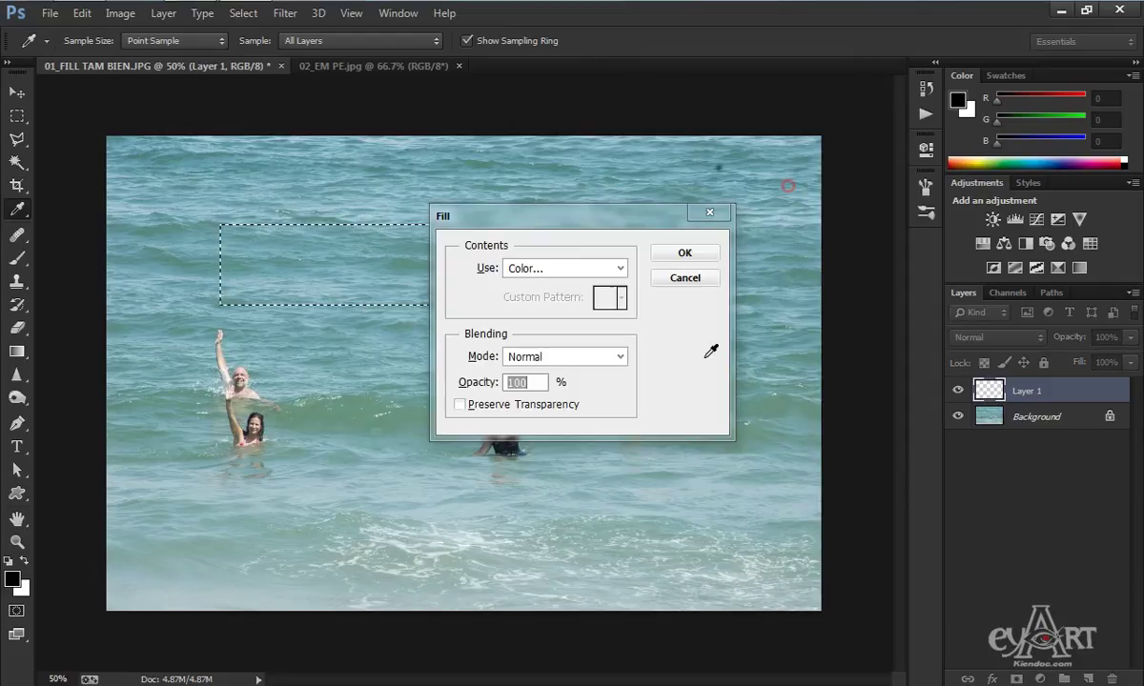
left_click(685, 255)
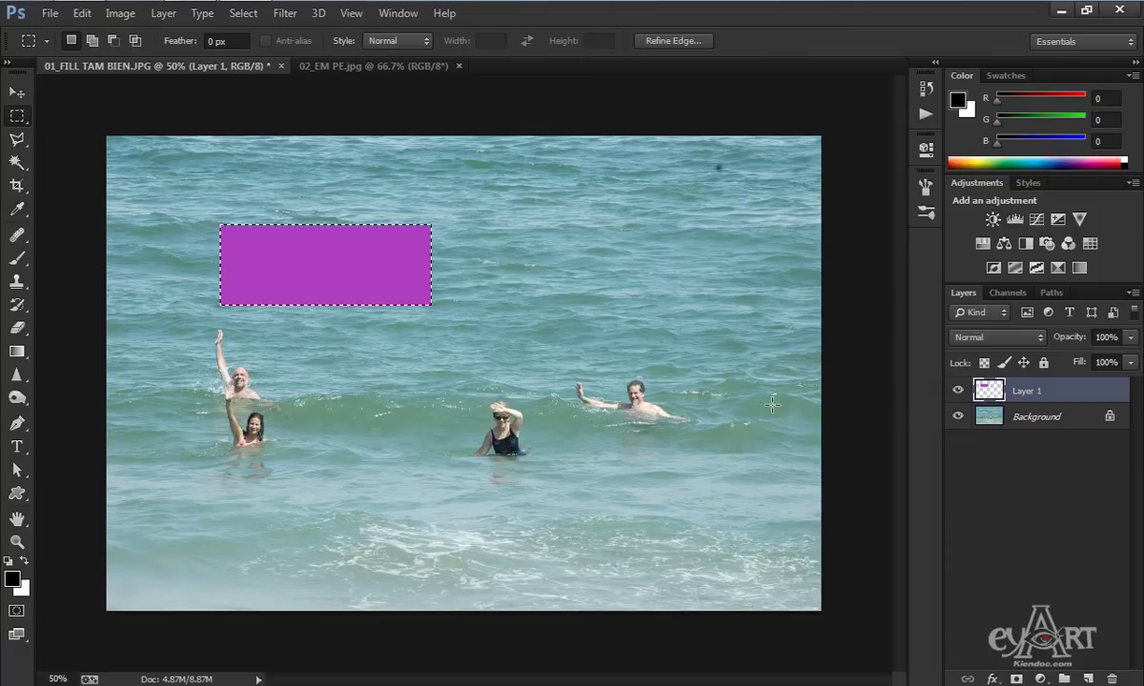
key("ctrl+z")
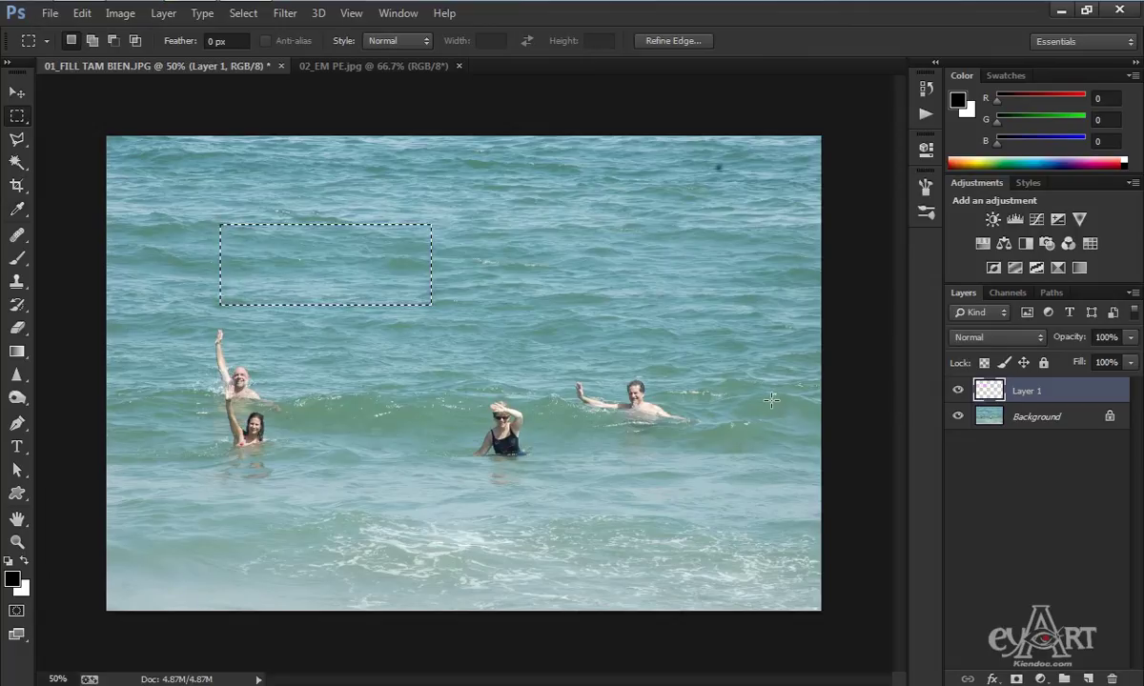
key("shift+F5")
left_click(621, 268)
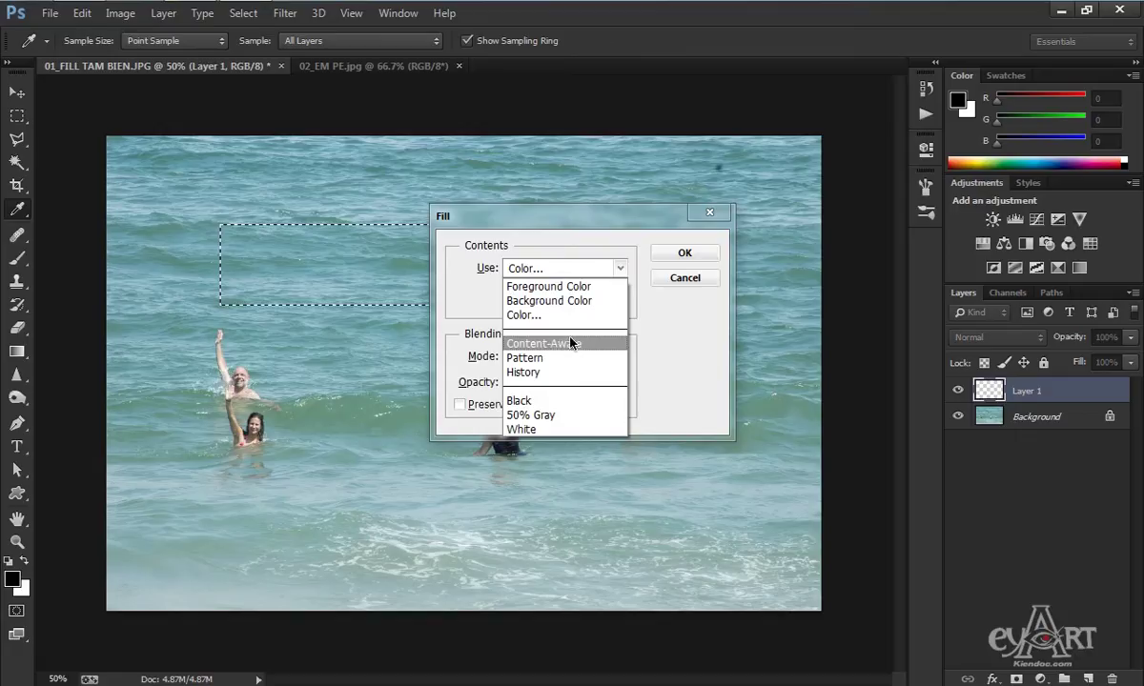
left_click(523, 315)
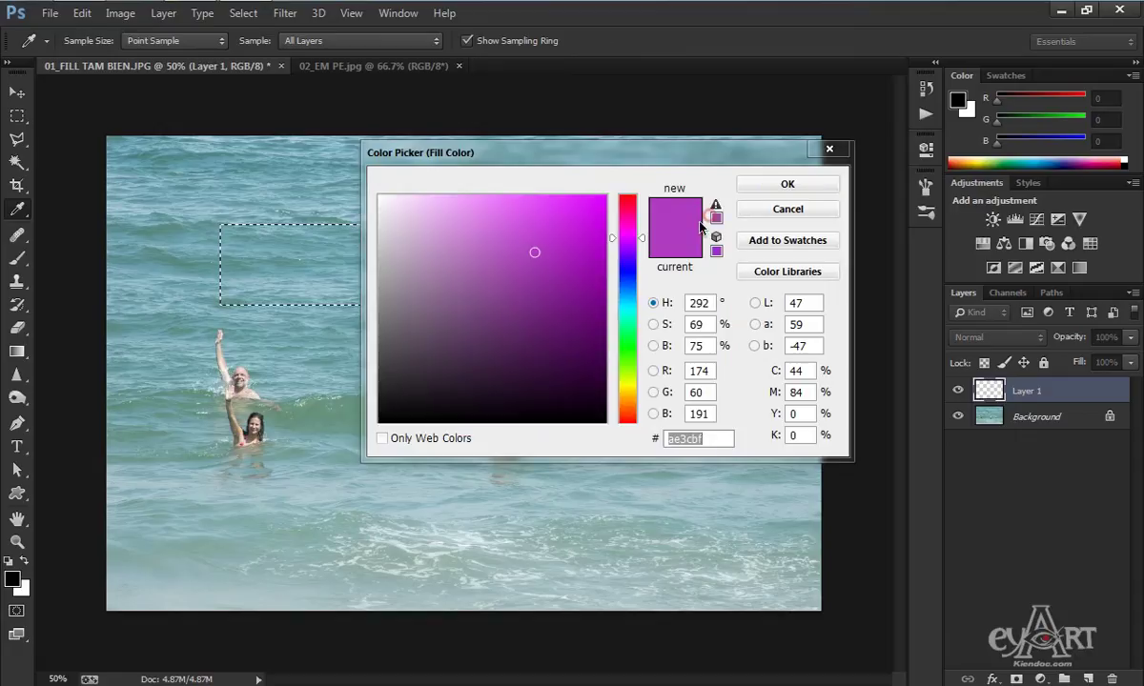
left_click(835, 153)
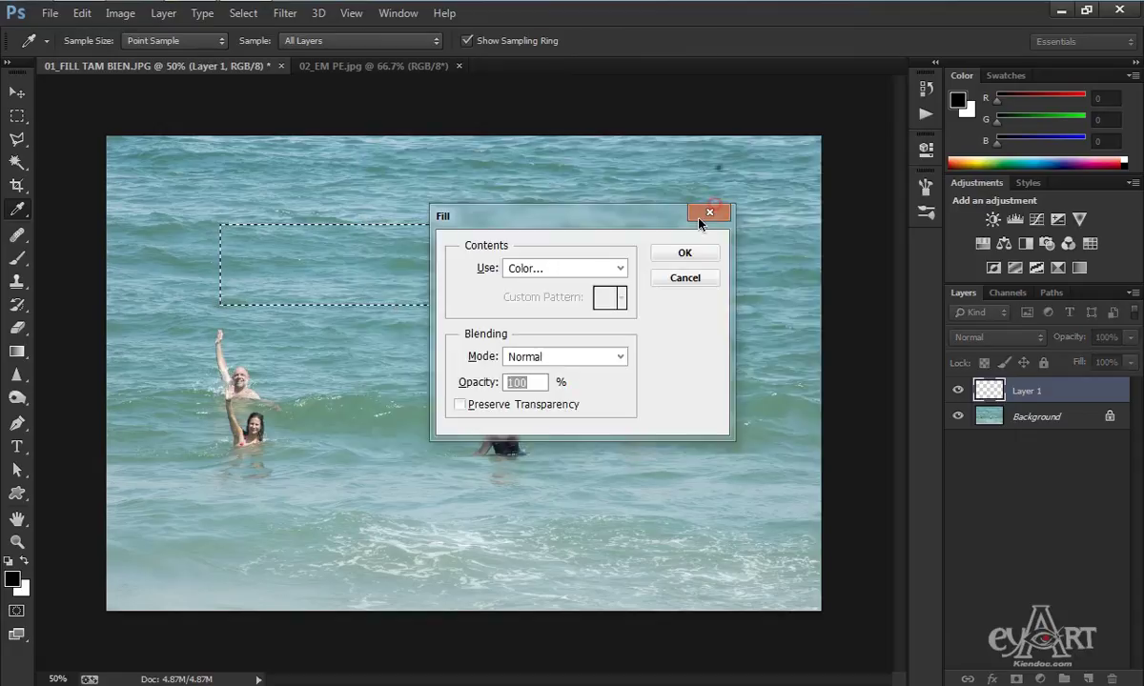
left_click(706, 214)
left_click_drag(30, 241, 132, 286)
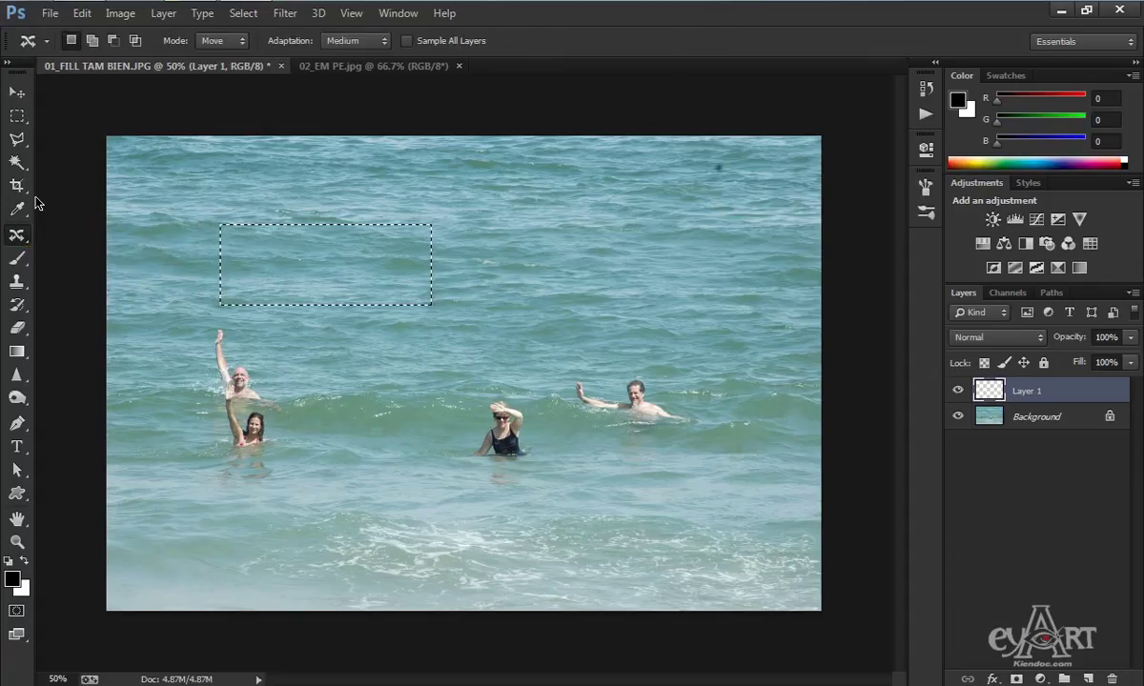
left_click(17, 116)
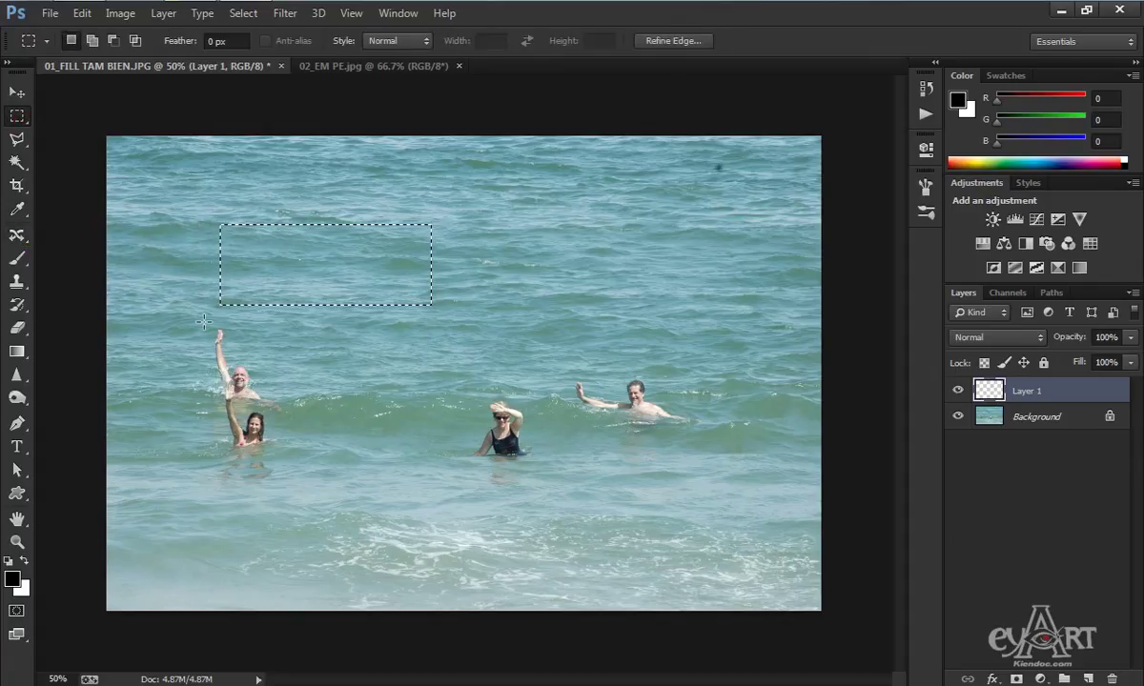
Lasso the two waving swimmers with their reflections and remove them from the Background layer with a Content-Aware fill.
left_click_drag(17, 138, 79, 142)
mouse_move(213, 392)
left_mouse_down()
mouse_move(213, 346)
mouse_move(281, 391)
mouse_move(271, 420)
mouse_move(202, 468)
left_mouse_up()
left_click(1036, 416)
key("shift+F5")
left_click(683, 254)
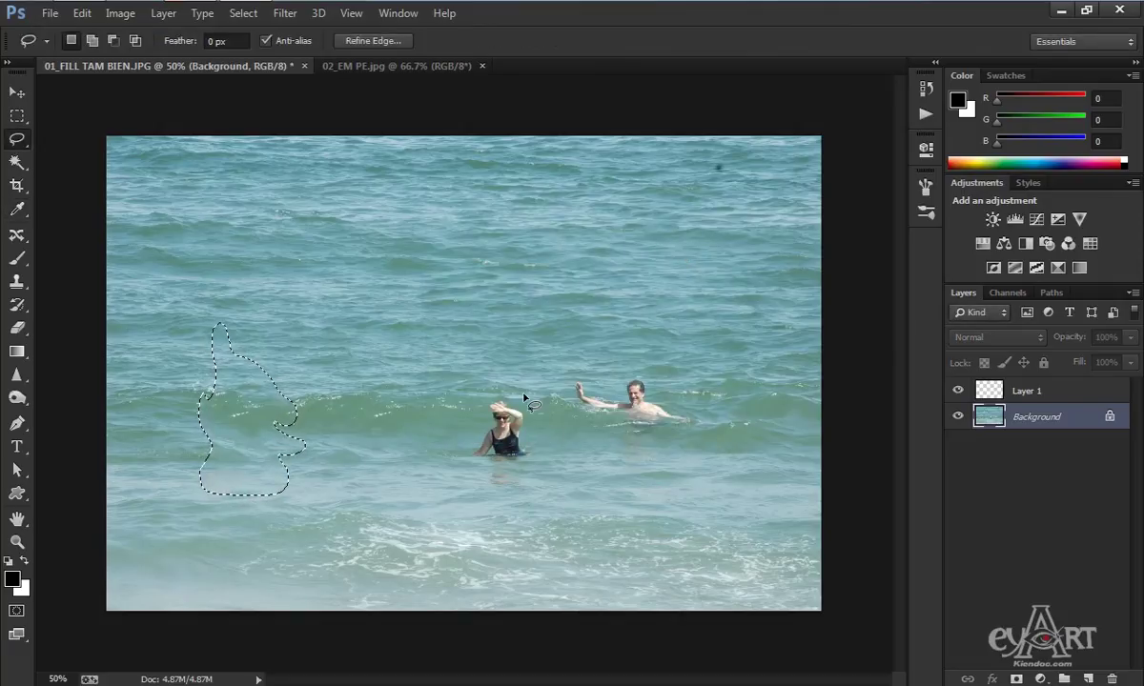
Lasso the woman in the black swimsuit with her reflection and remove her with a Content-Aware fill.
left_click(485, 397)
mouse_move(484, 396)
left_mouse_down()
mouse_move(465, 443)
mouse_move(515, 496)
mouse_move(534, 440)
mouse_move(484, 395)
left_mouse_up()
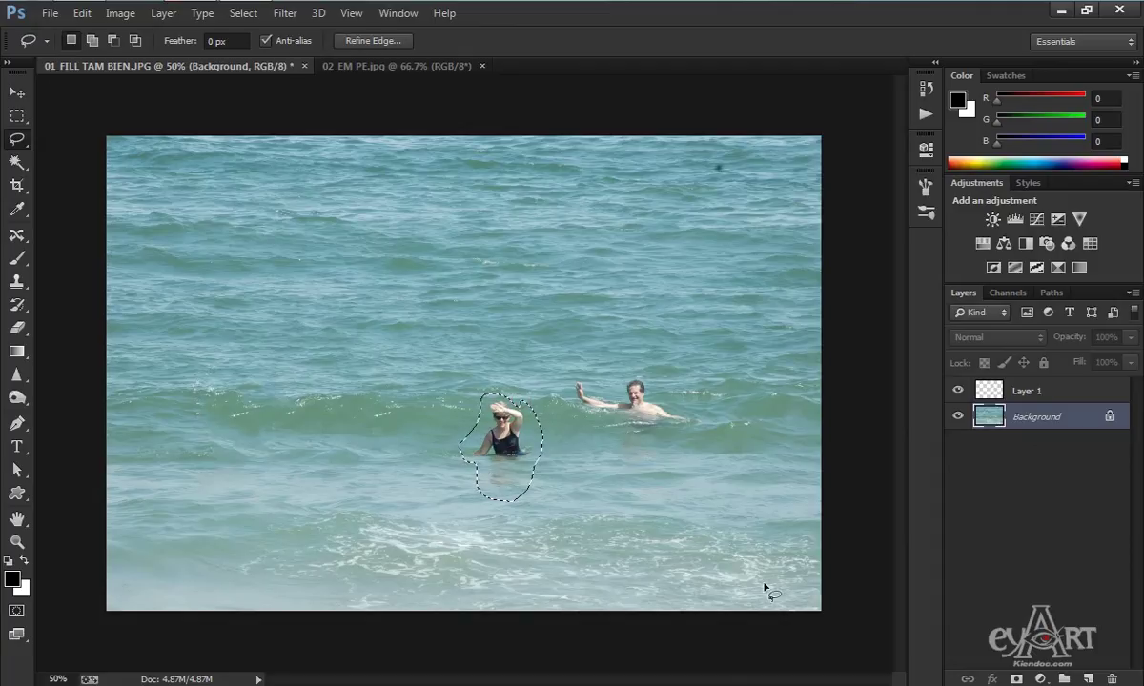
key("shift+BackSpace")
left_click(688, 255)
Lasso the remaining man and his reflection, remove him with a Content-Aware fill, and clear the selection.
mouse_move(572, 393)
left_mouse_down()
mouse_move(629, 371)
mouse_move(712, 417)
mouse_move(663, 431)
mouse_move(678, 440)
mouse_move(652, 471)
mouse_move(628, 464)
mouse_move(575, 420)
left_mouse_up()
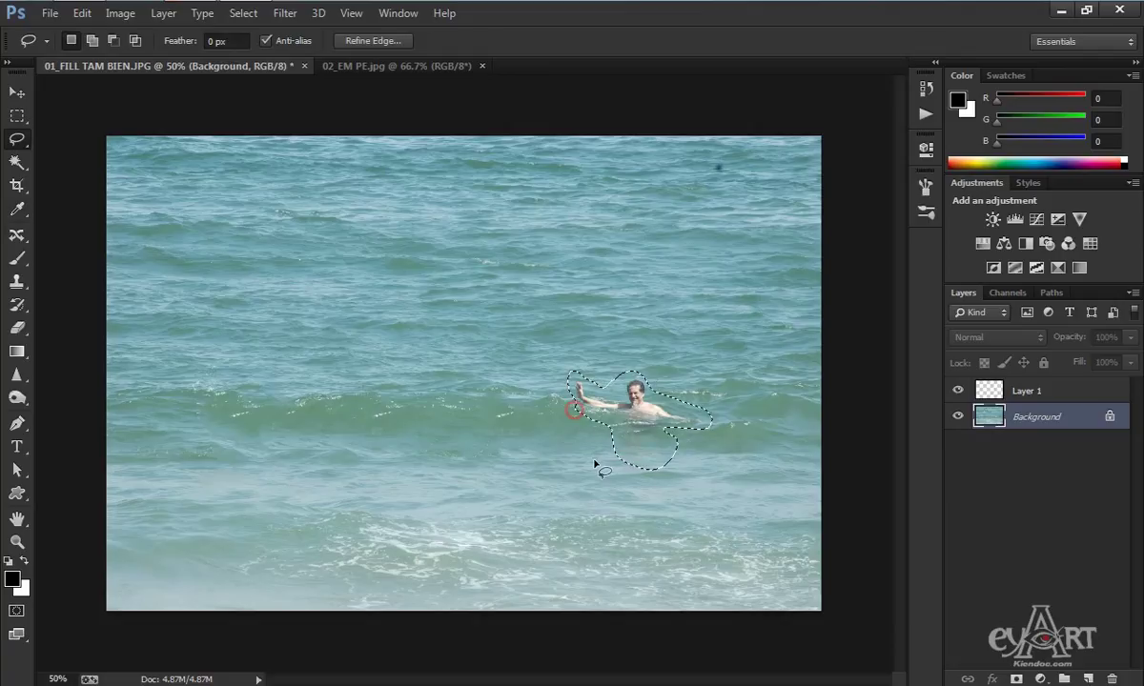
key("shift+BackSpace")
key("Return")
key("ctrl+d")
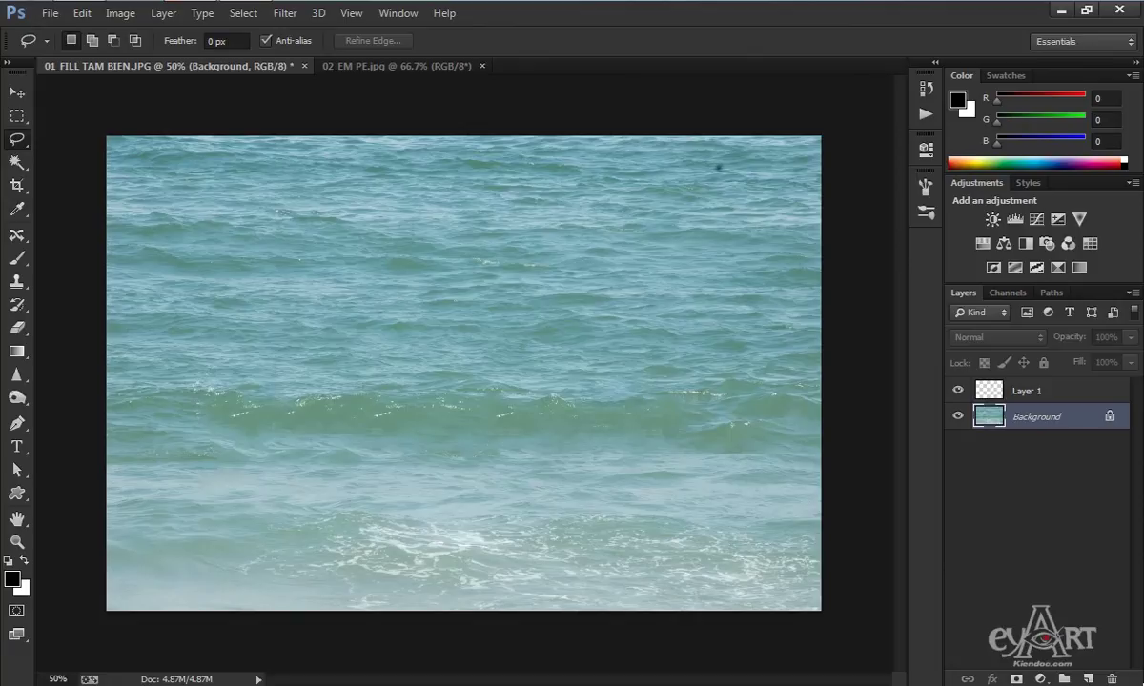
Fill the whole Background layer with the light wood plank pattern, and undo the fill.
key("shift+F5")
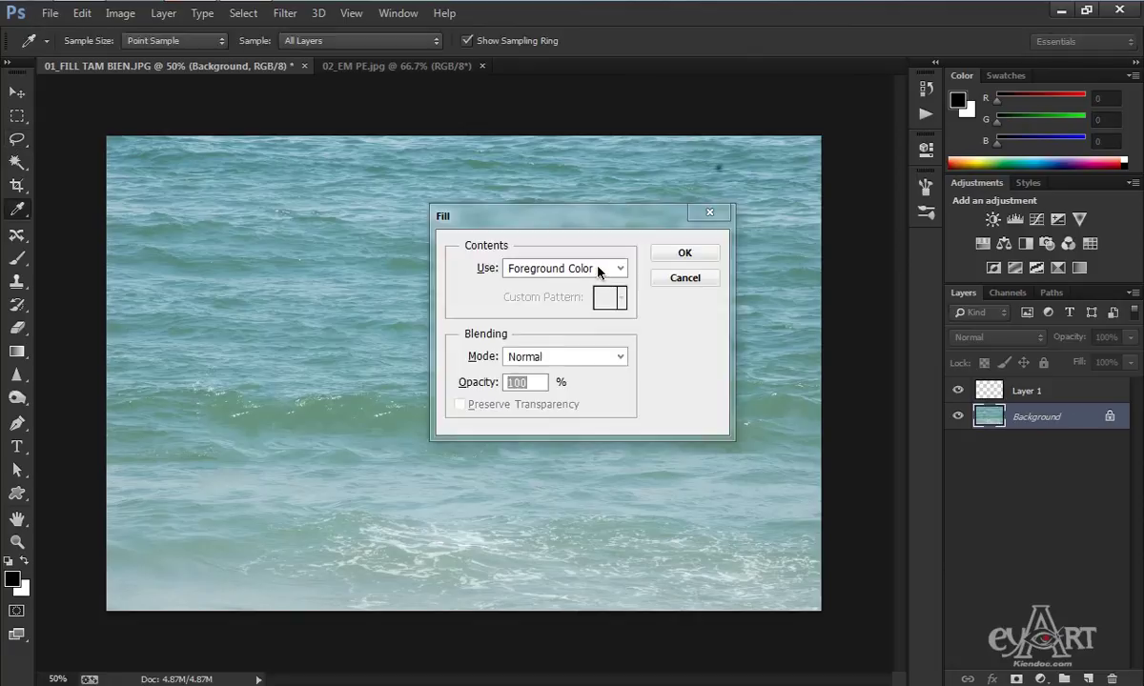
left_click(622, 268)
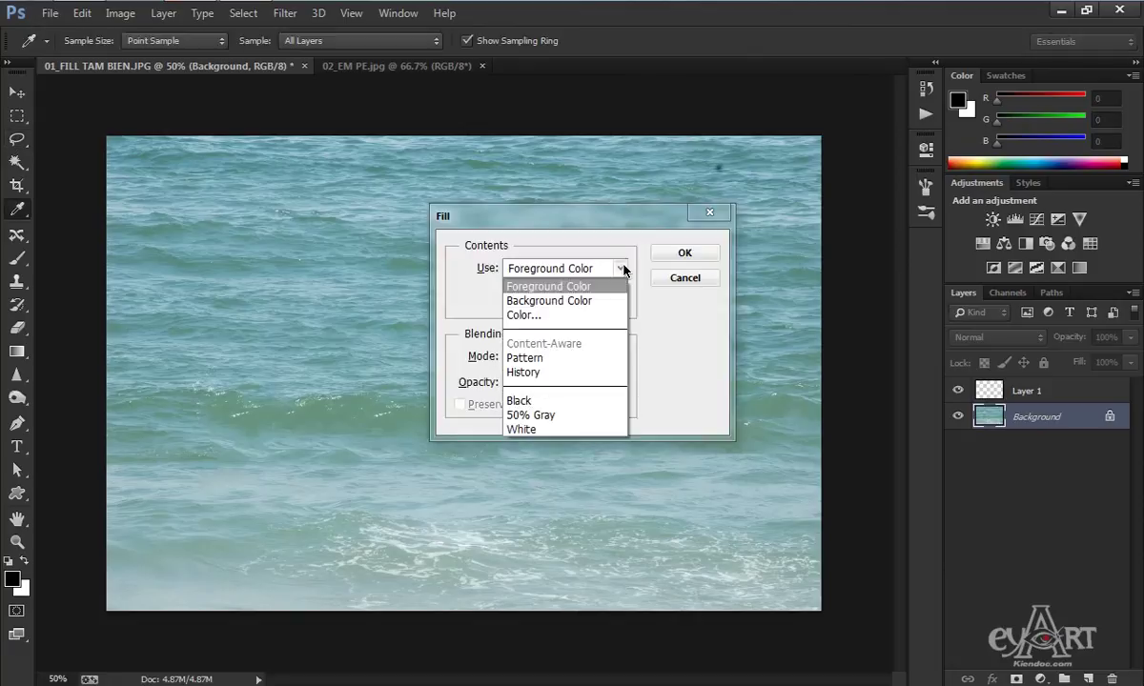
left_click(526, 358)
left_click(623, 299)
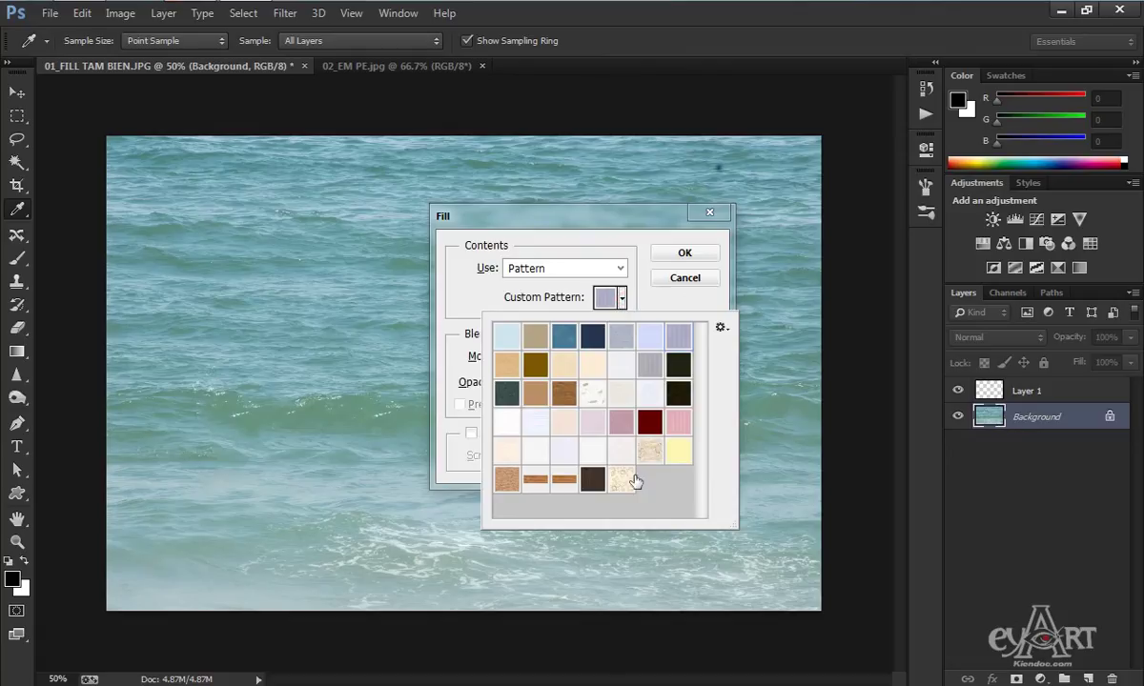
left_click(501, 483)
left_click(672, 248)
left_click(683, 253)
key("l")
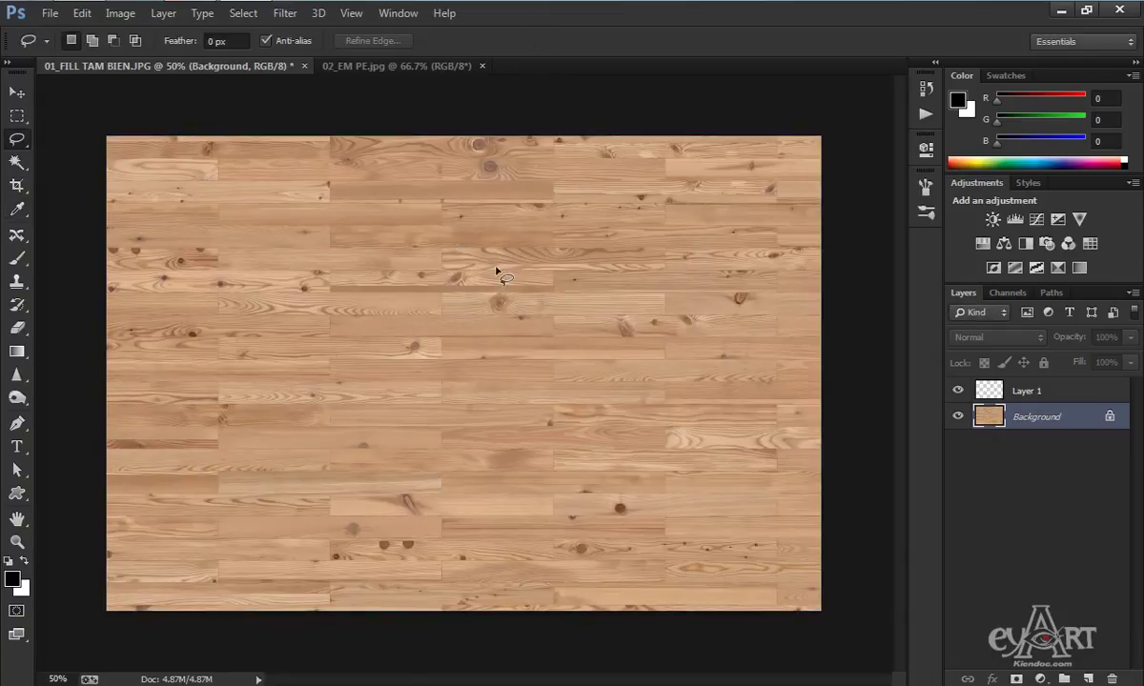
key("ctrl+z")
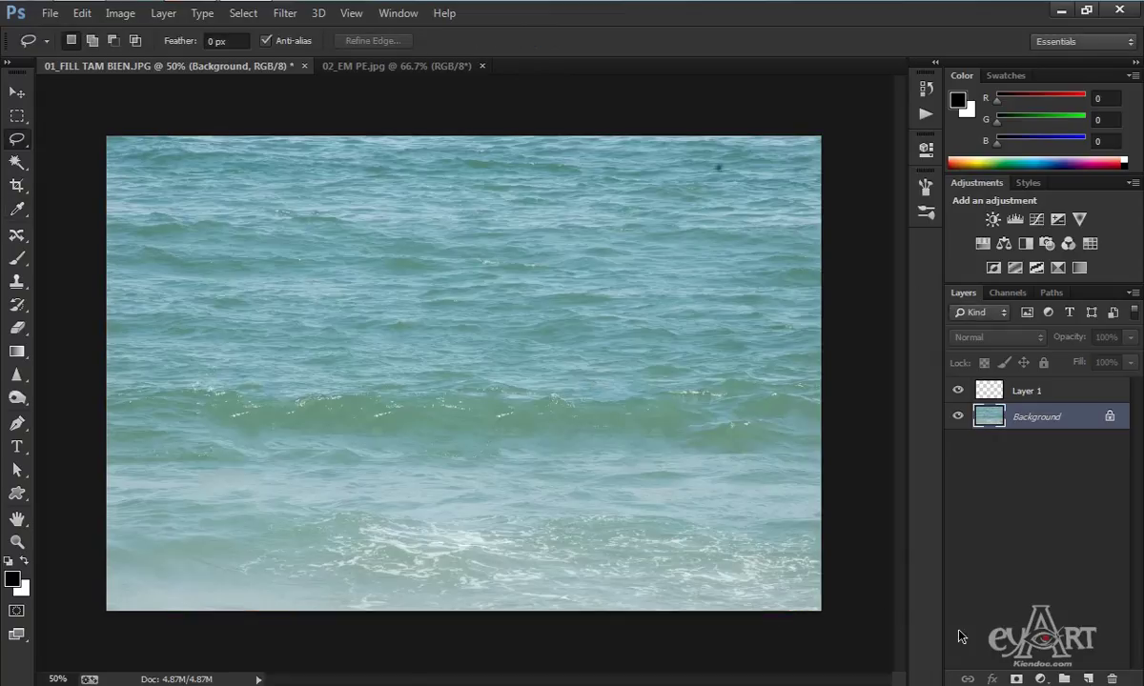
Fill the whole Background layer with the lilac vertical-stripe pattern, and undo the fill.
key("shift+F5")
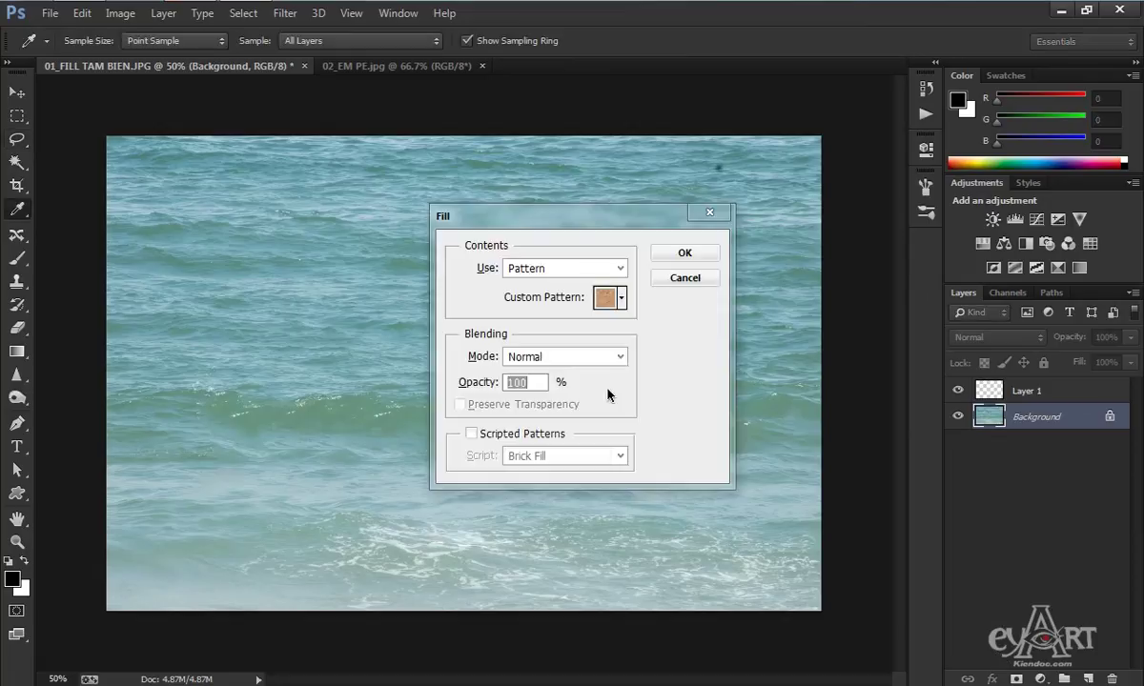
left_click(613, 270)
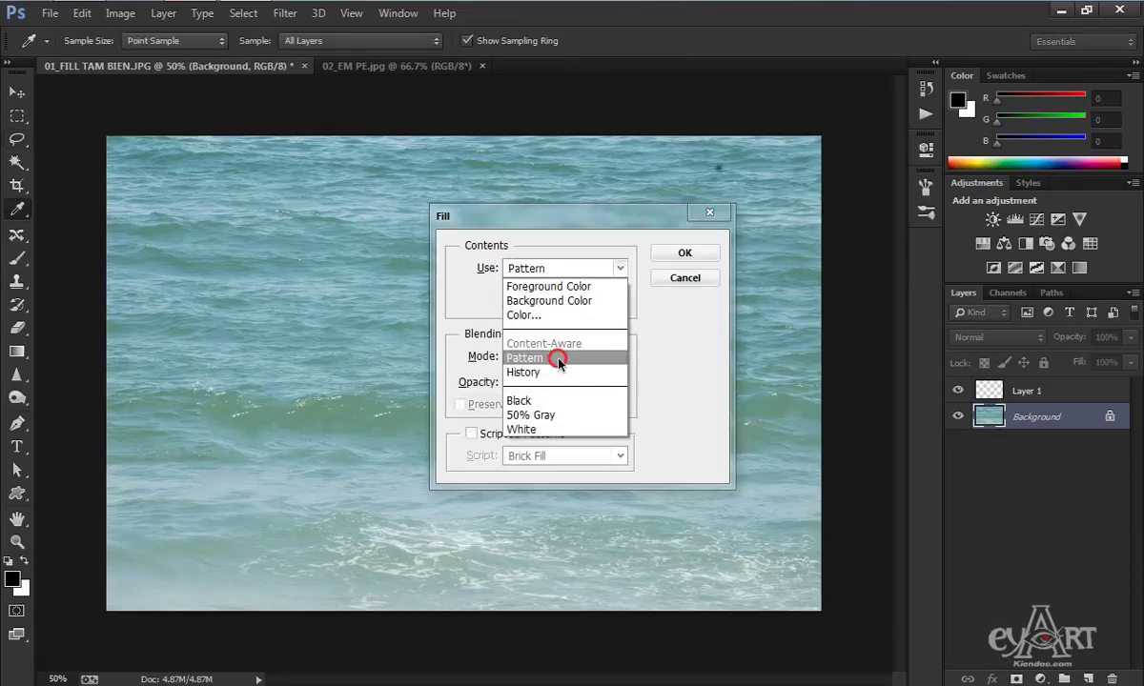
left_click(523, 336)
left_click(620, 298)
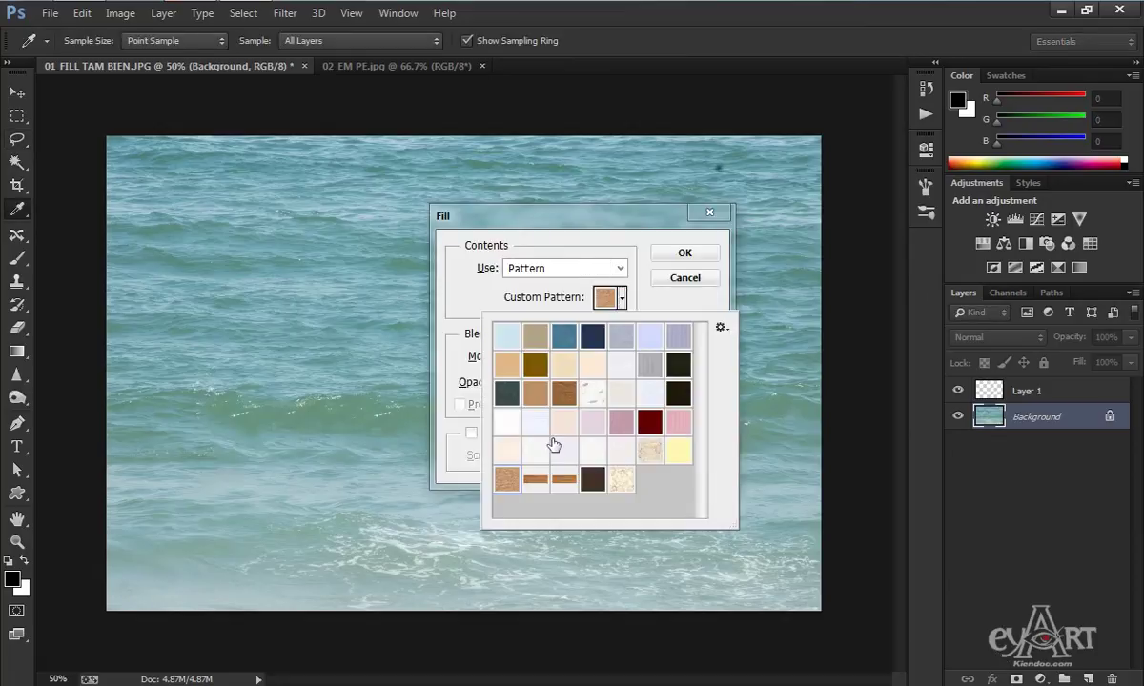
left_click(679, 337)
left_click(520, 295)
left_click(685, 253)
key("l")
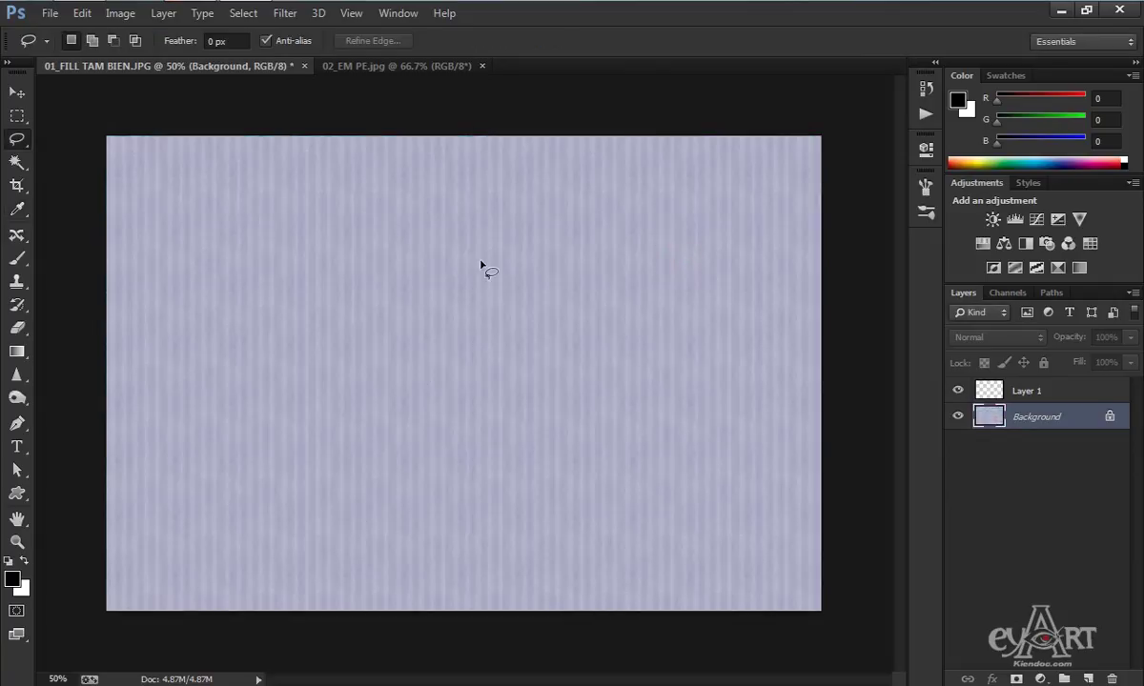
key("ctrl+z")
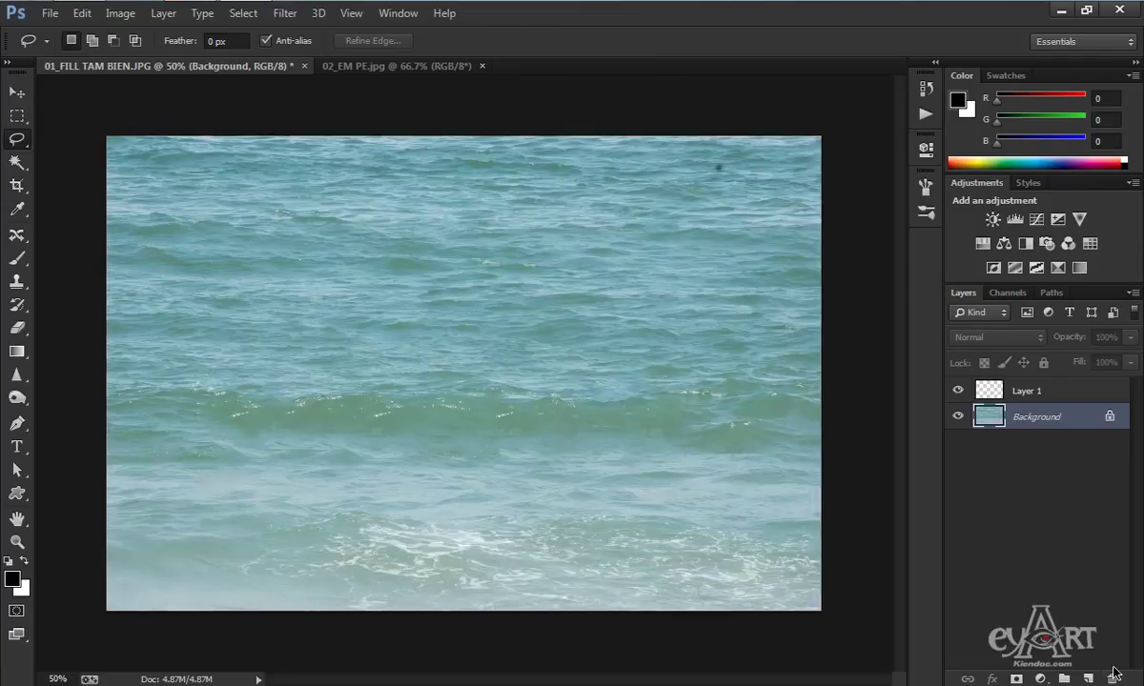
key("i")
key("shift+F5")
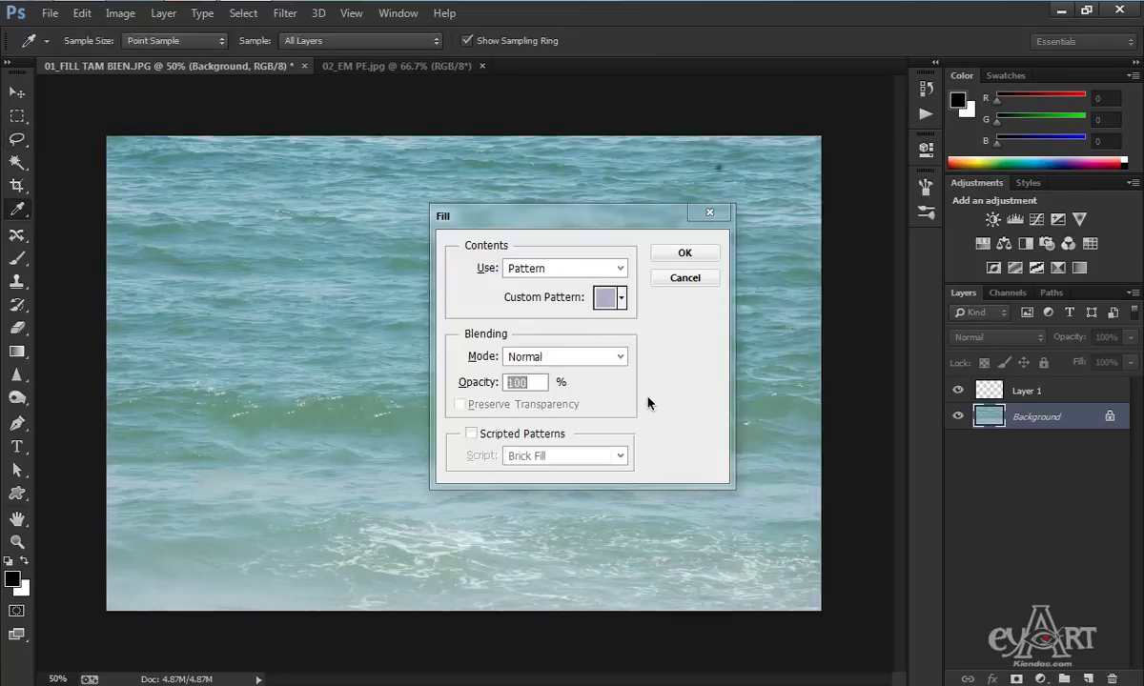
left_click(620, 268)
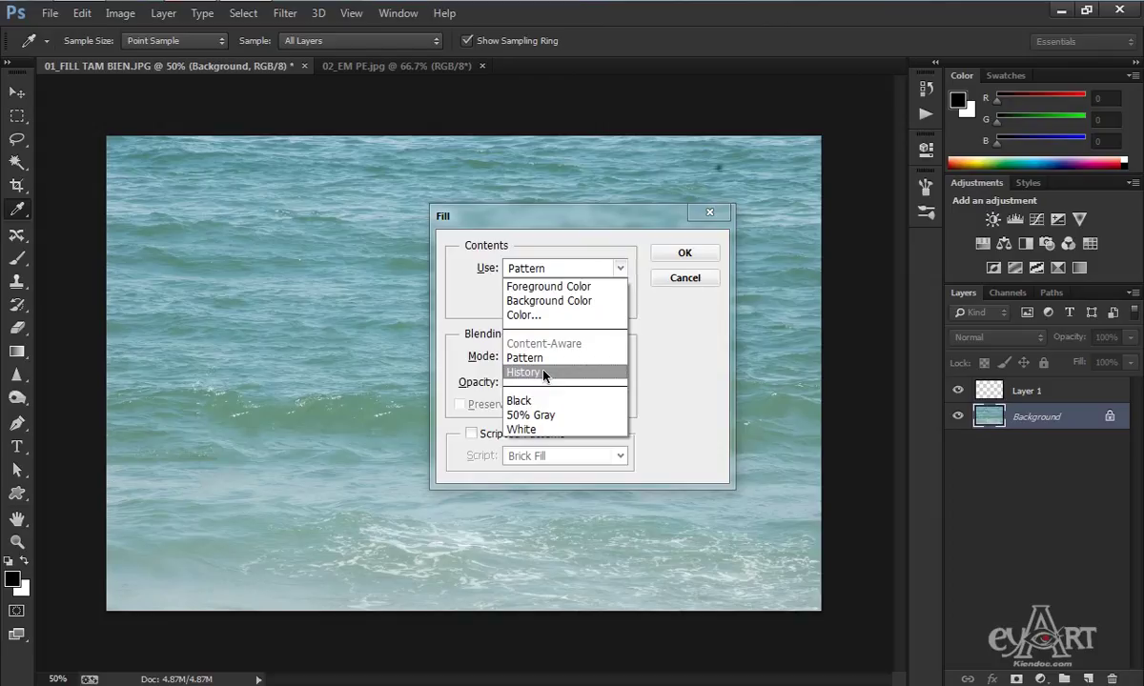
left_click(621, 358)
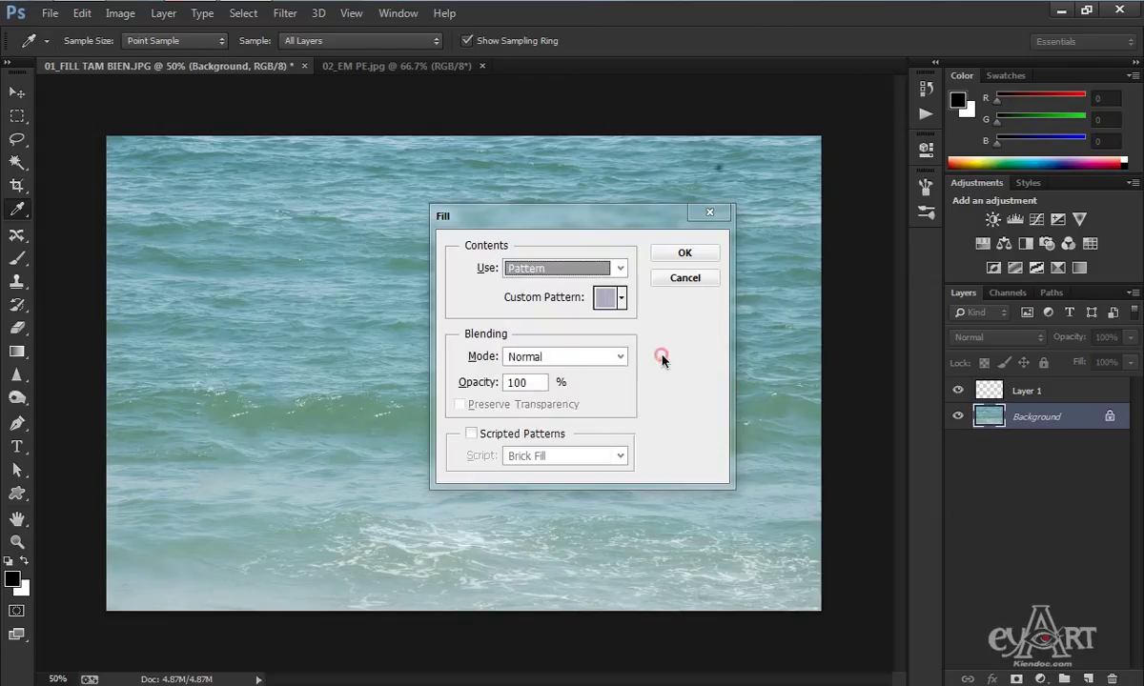
left_click(692, 278)
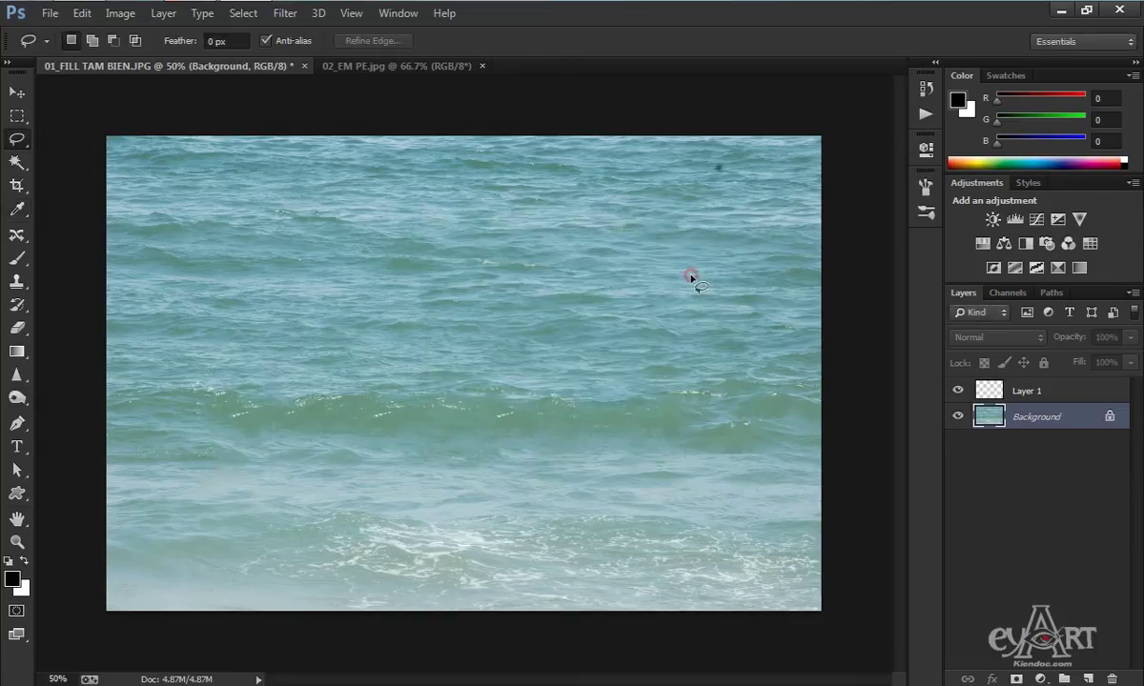
Paint black brush strokes over the sea on the Background layer, first at 20% and then at 100% brush opacity.
left_click(19, 256)
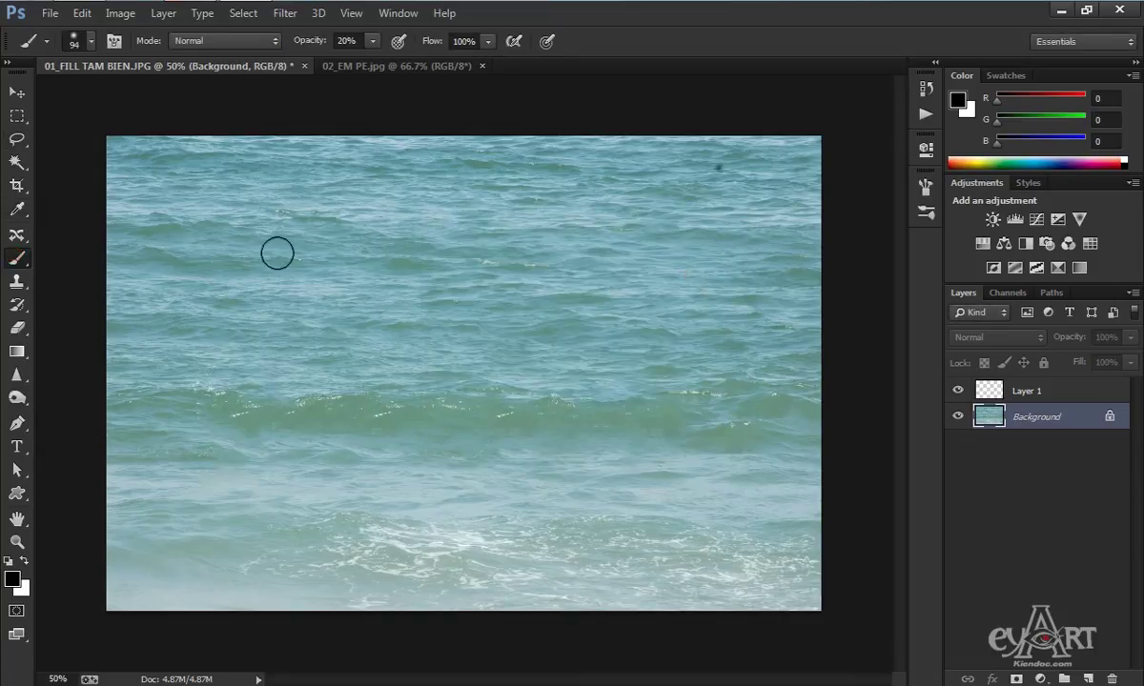
mouse_move(245, 237)
left_mouse_down()
mouse_move(299, 237)
mouse_move(327, 299)
mouse_move(363, 312)
left_mouse_up()
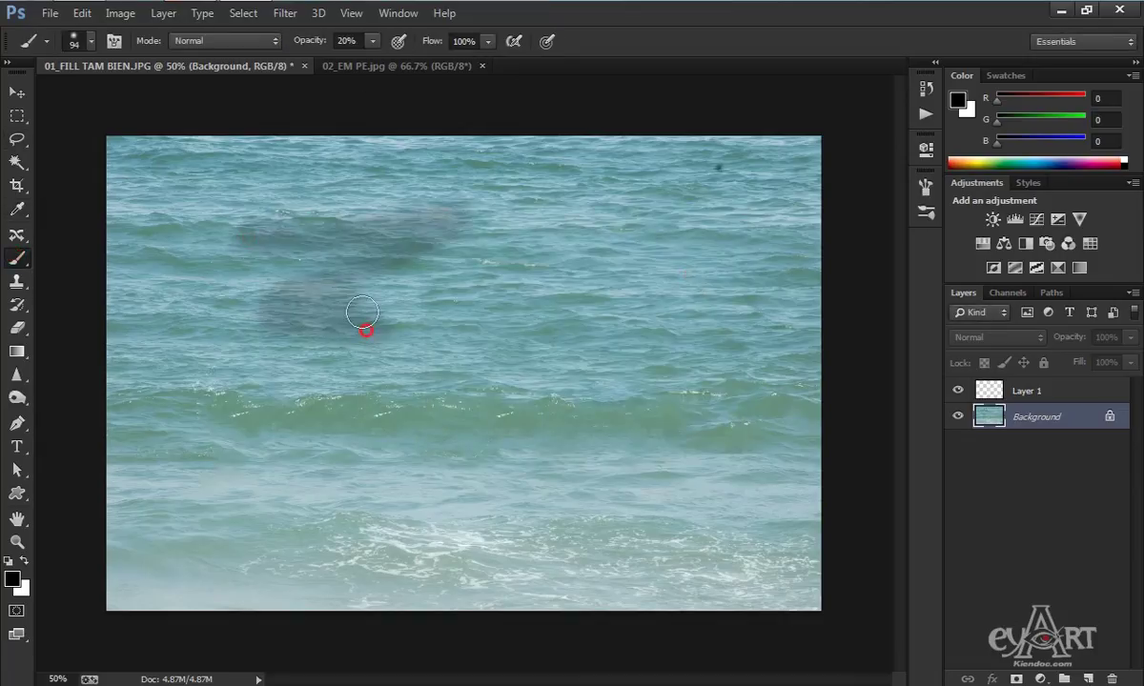
left_click(373, 41)
left_click_drag(379, 64, 537, 52)
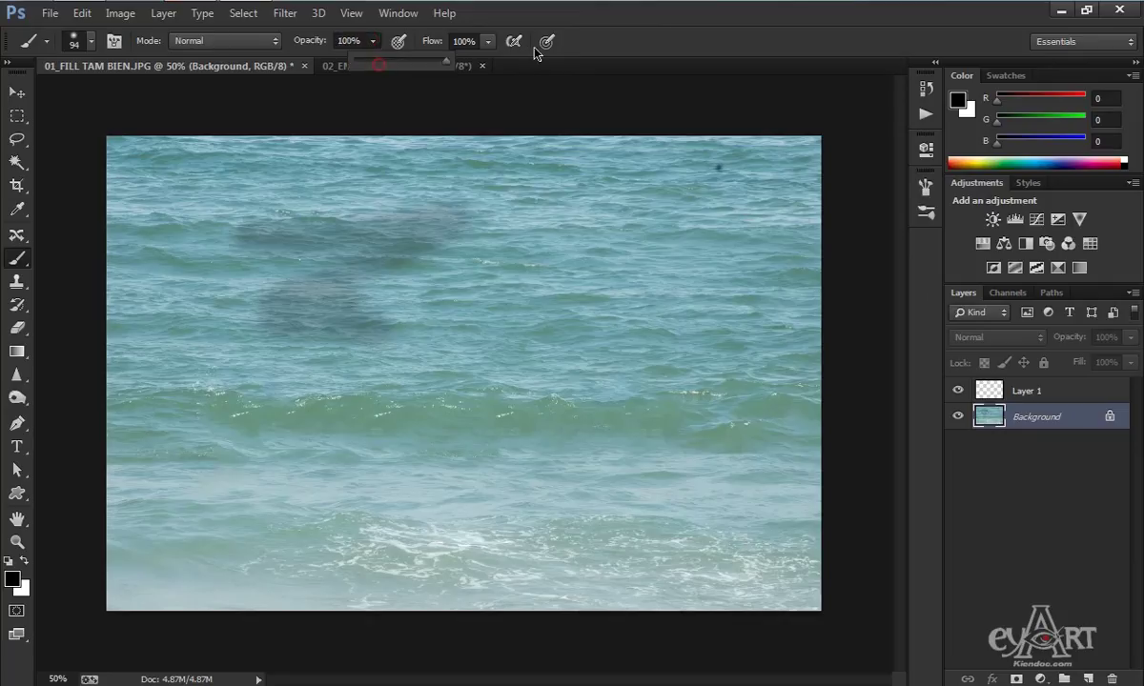
mouse_move(260, 340)
left_mouse_down()
mouse_move(628, 309)
mouse_move(644, 469)
left_mouse_up()
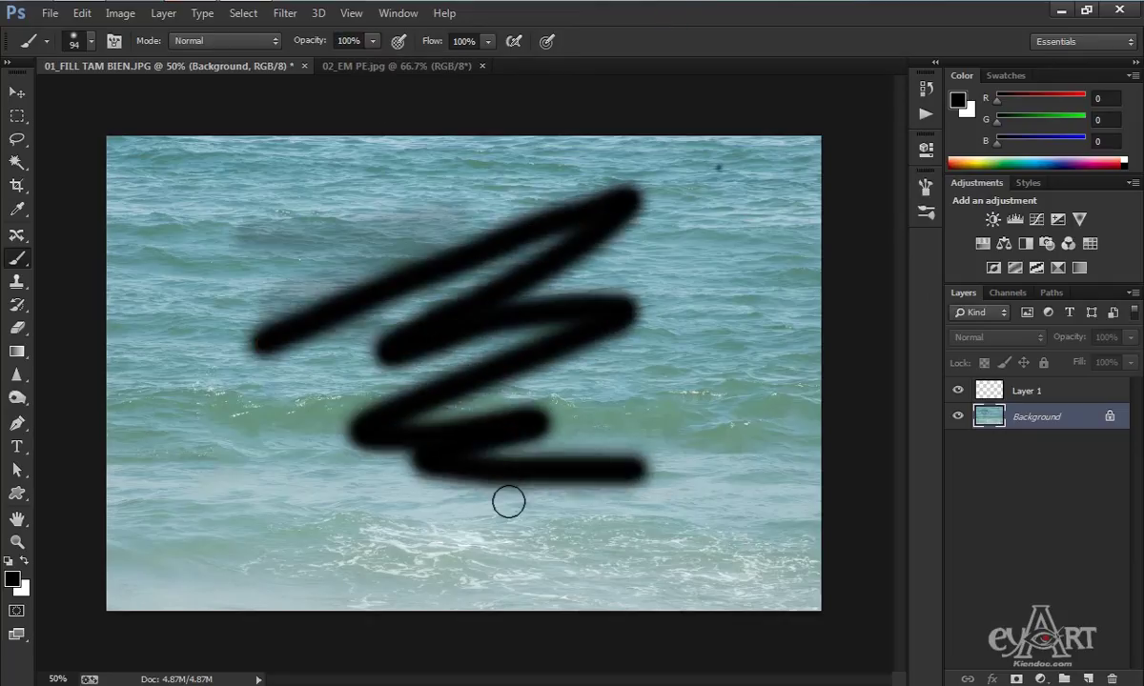
left_click_drag(508, 502, 582, 513)
Use the History Brush at 111 px to restore the waving couple and erase part of the black strokes.
left_click(18, 305)
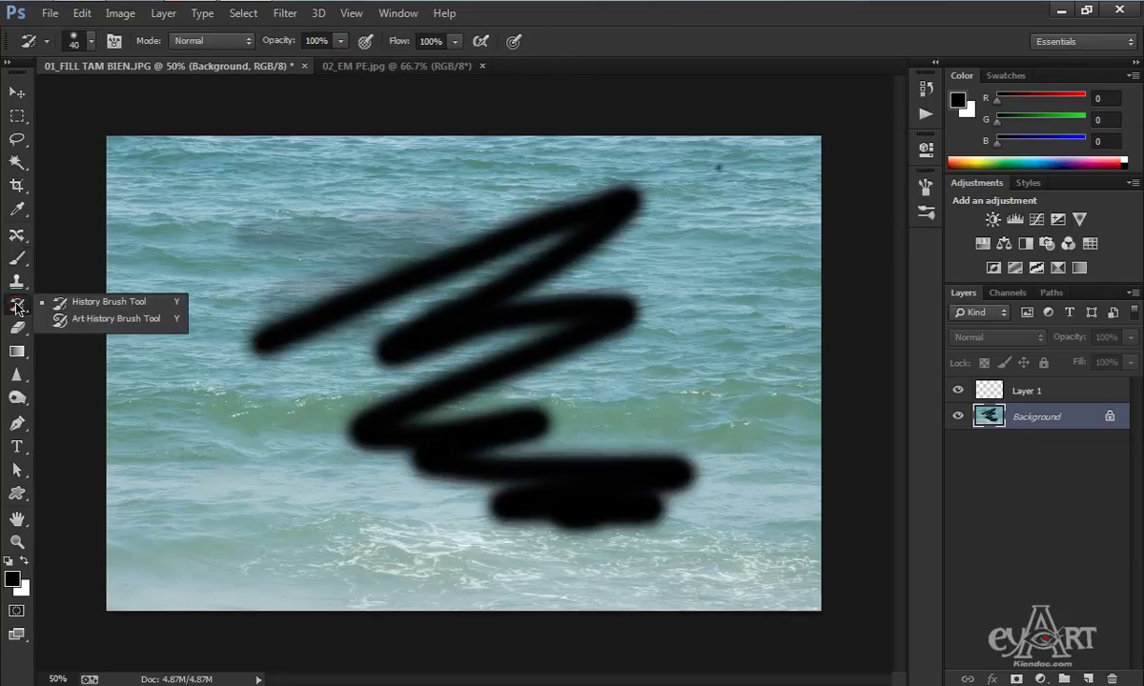
left_click(95, 301)
right_click(242, 304)
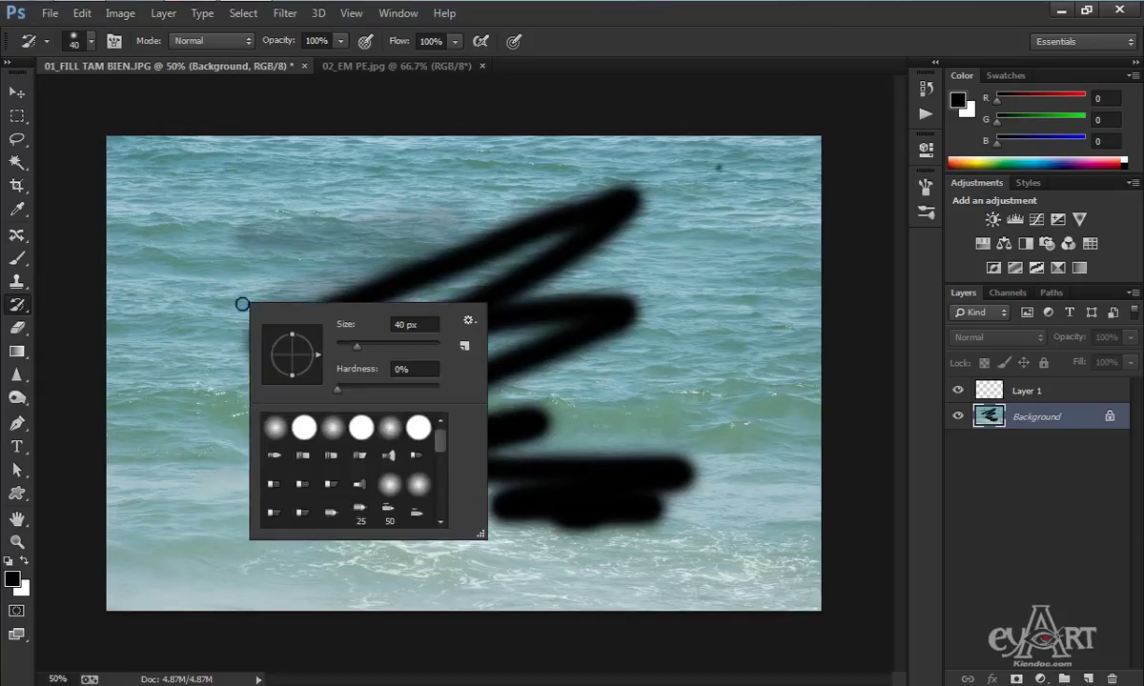
left_click_drag(359, 347, 390, 345)
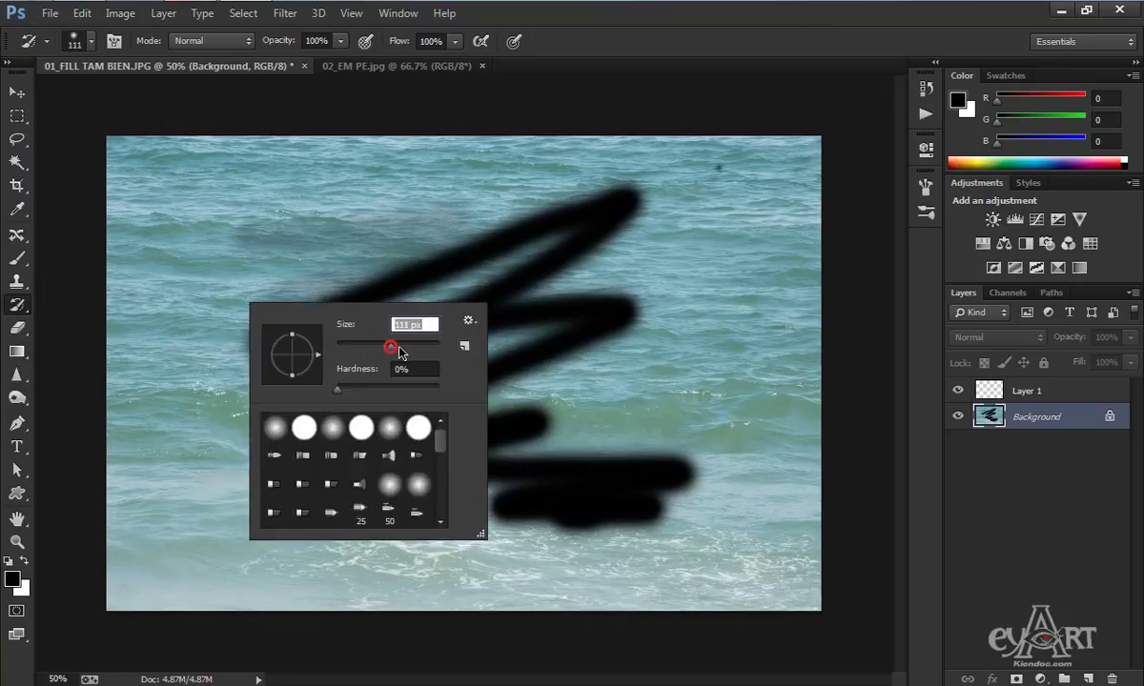
left_click(588, 42)
mouse_move(223, 346)
left_mouse_down()
mouse_move(308, 255)
mouse_move(254, 354)
mouse_move(337, 306)
mouse_move(351, 325)
mouse_move(276, 355)
mouse_move(222, 323)
mouse_move(226, 403)
mouse_move(280, 377)
mouse_move(243, 431)
mouse_move(244, 398)
mouse_move(254, 426)
mouse_move(230, 365)
mouse_move(244, 461)
mouse_move(252, 402)
left_mouse_up()
mouse_move(391, 242)
left_mouse_down()
mouse_move(337, 362)
mouse_move(352, 315)
mouse_move(337, 264)
left_mouse_up()
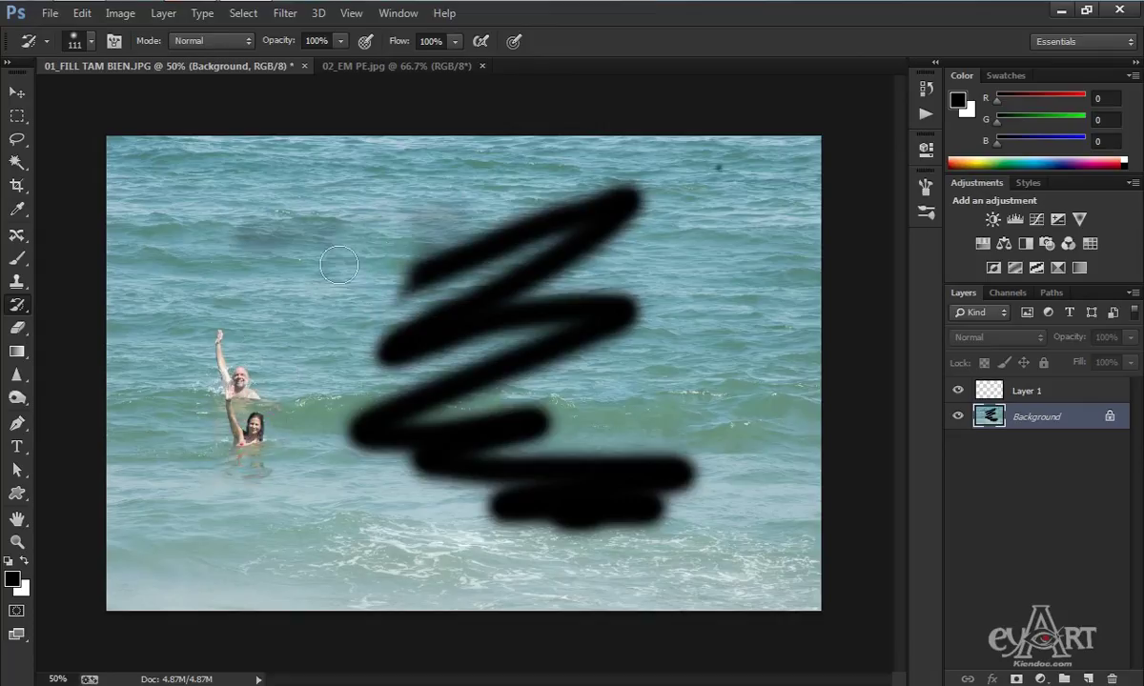
Select a rectangle from the waving couple to the middle of the black strokes and fill it with History contents.
left_click(18, 115)
left_click_drag(219, 184, 524, 531)
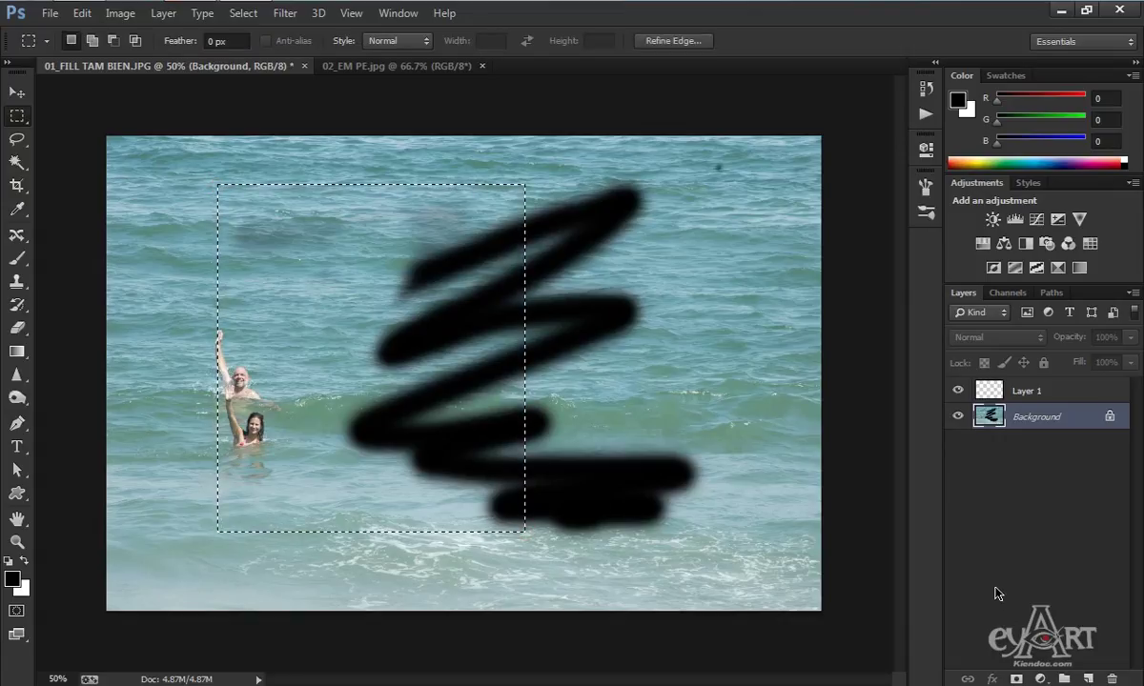
key("shift+F5")
left_click(615, 268)
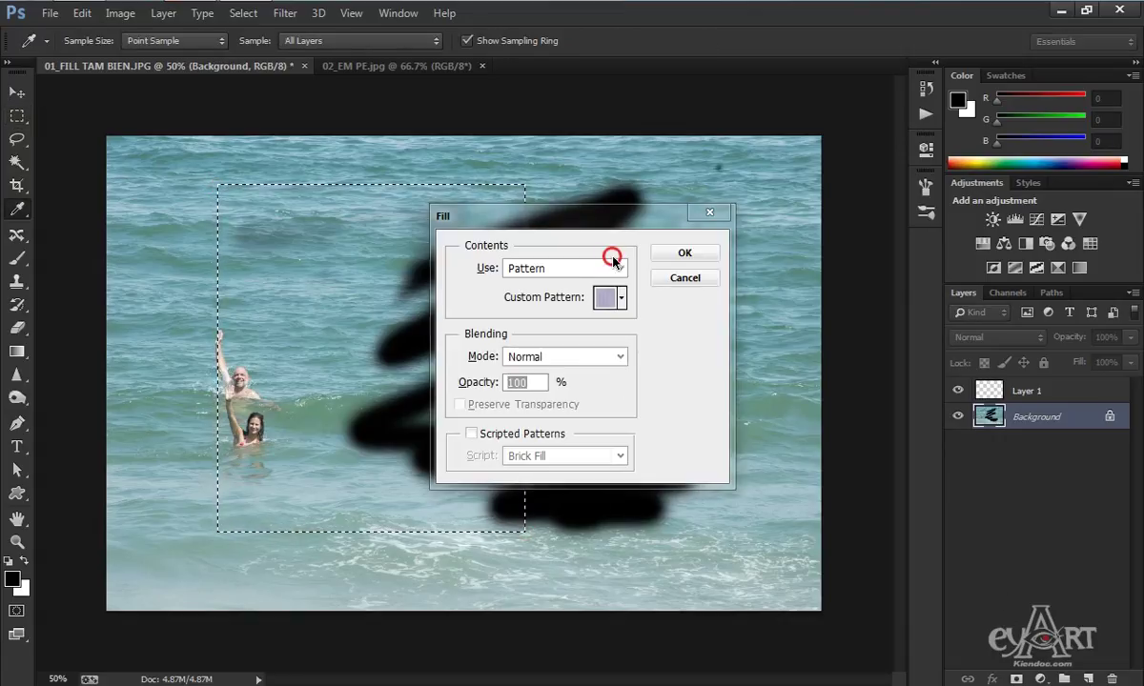
left_click(582, 372)
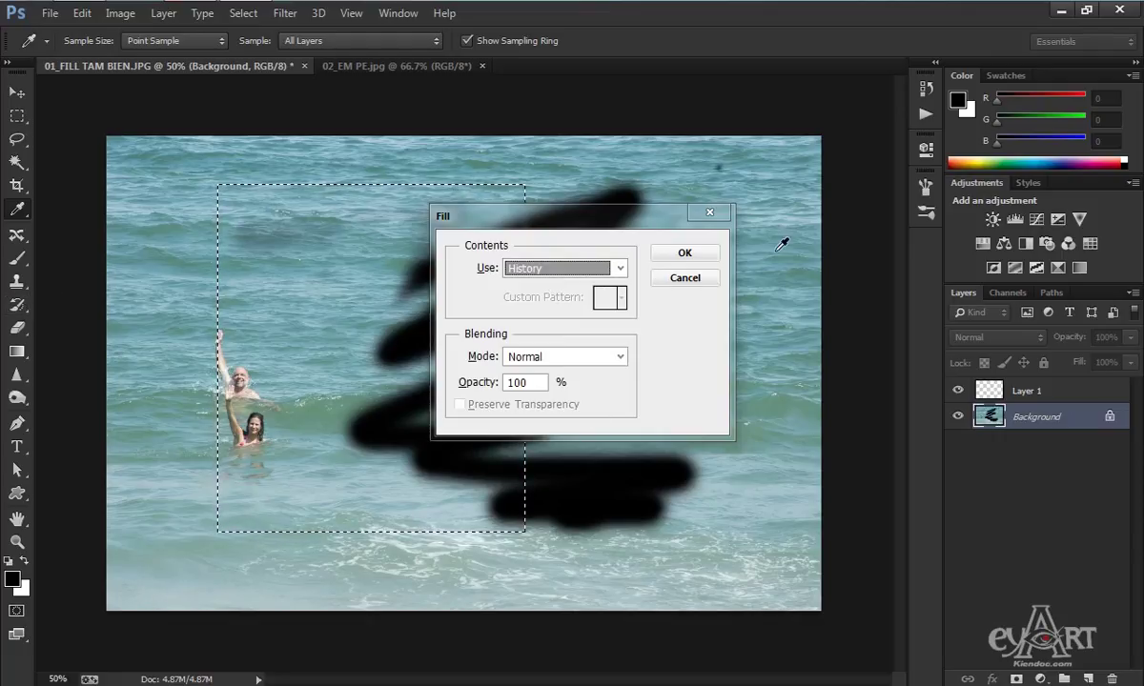
left_click(688, 255)
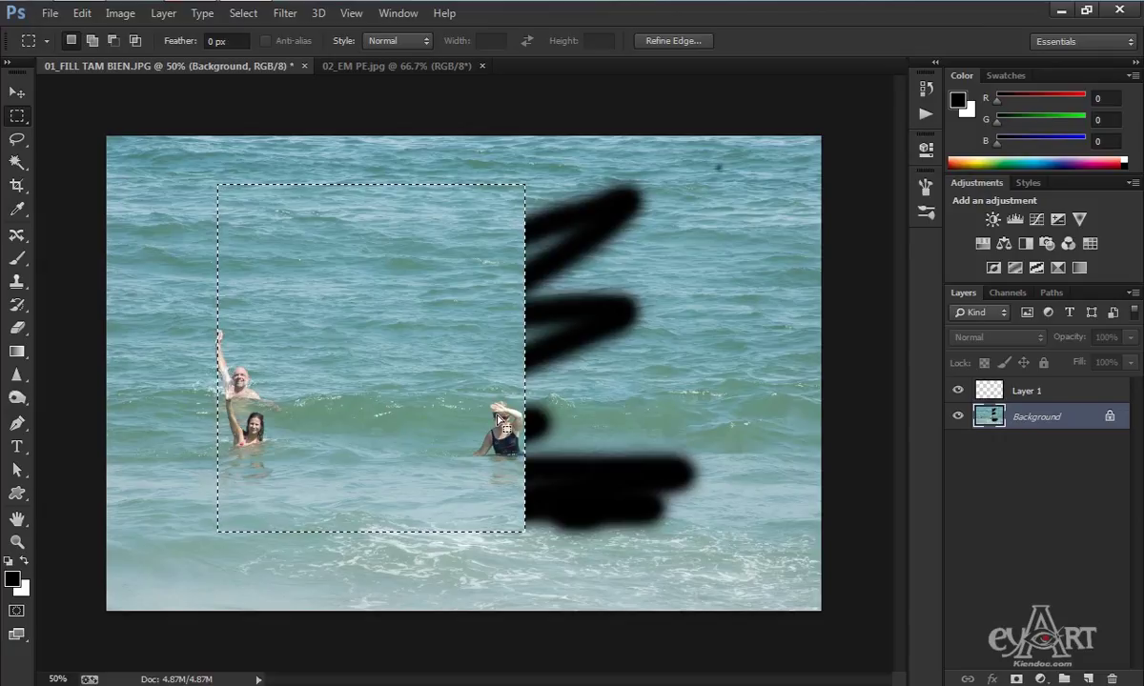
Select a rectangle around the remaining black strokes, fill it with History contents, and clear the selection.
left_click_drag(797, 148, 377, 560)
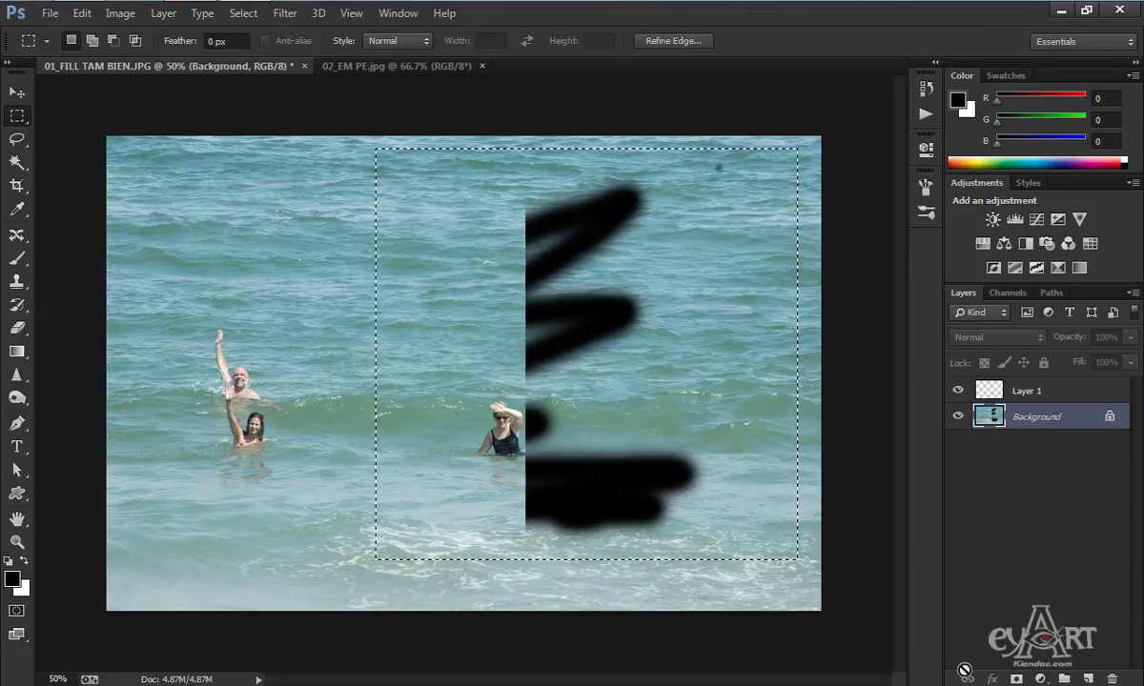
key("shift+F5")
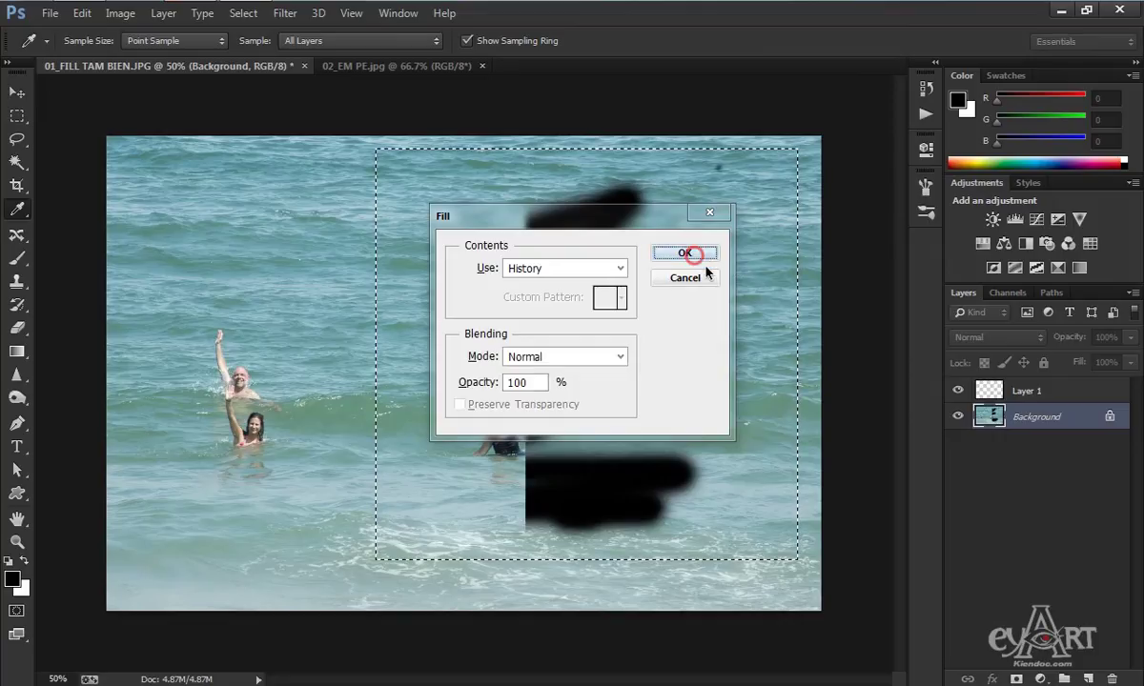
left_click(693, 251)
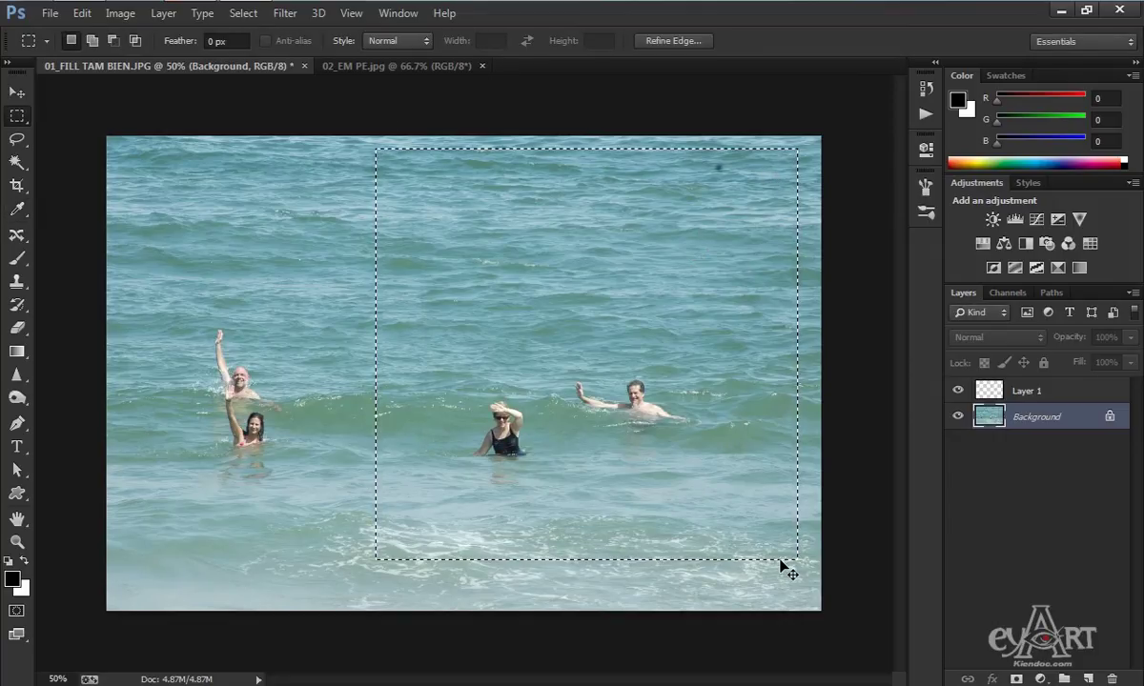
key("ctrl+d")
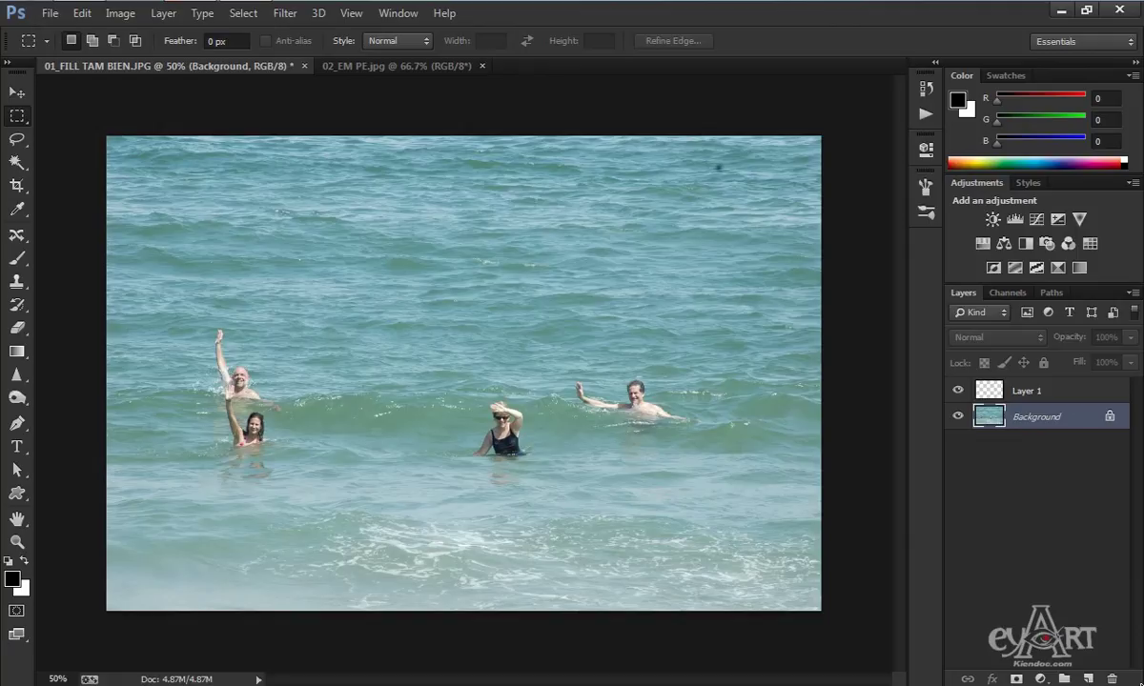
Examine the Fill command's contents choices, blending modes and opacity setting without applying a fill.
key("shift+F5")
left_click(619, 268)
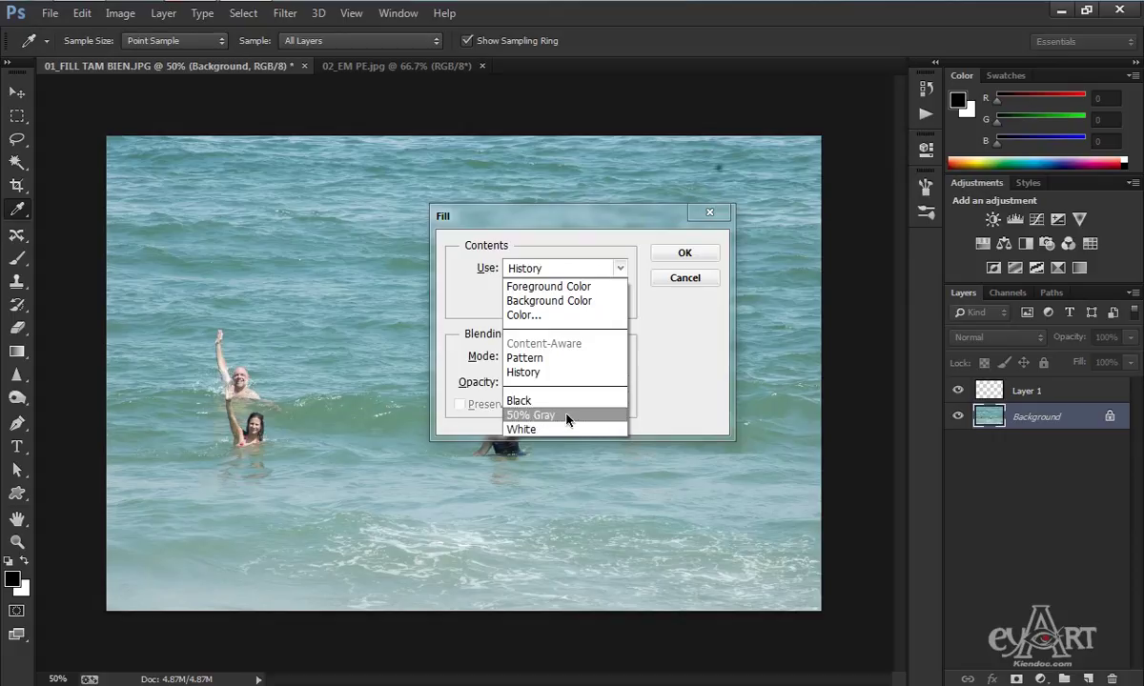
left_click(658, 359)
left_click_drag(605, 217, 528, 217)
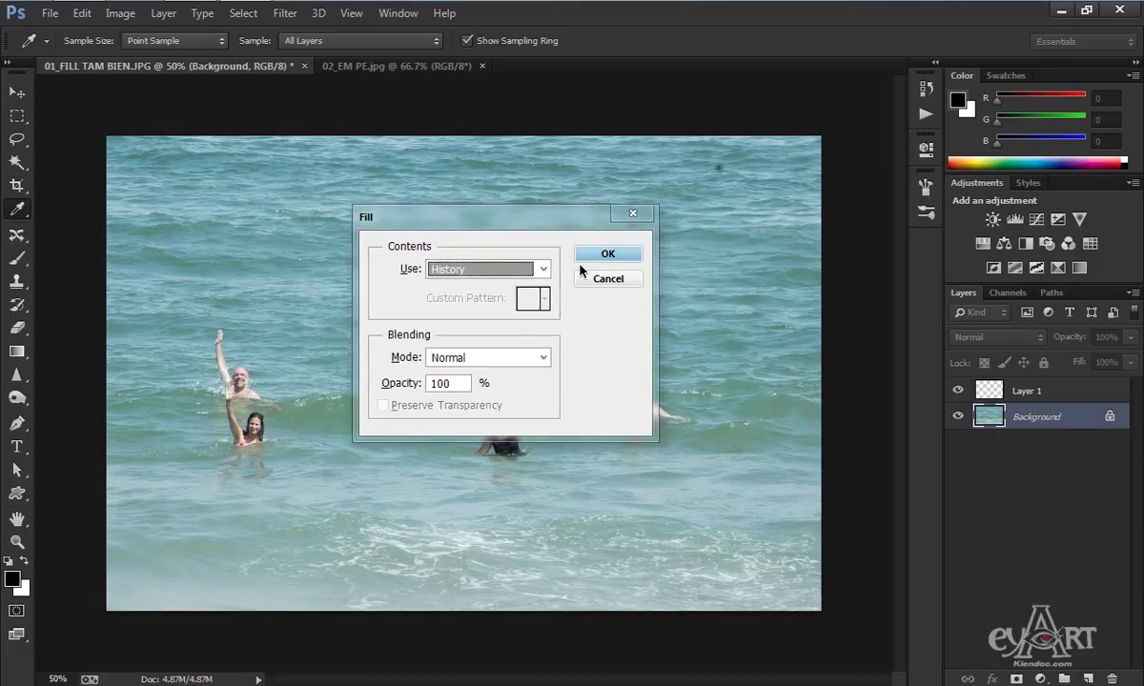
left_click(546, 358)
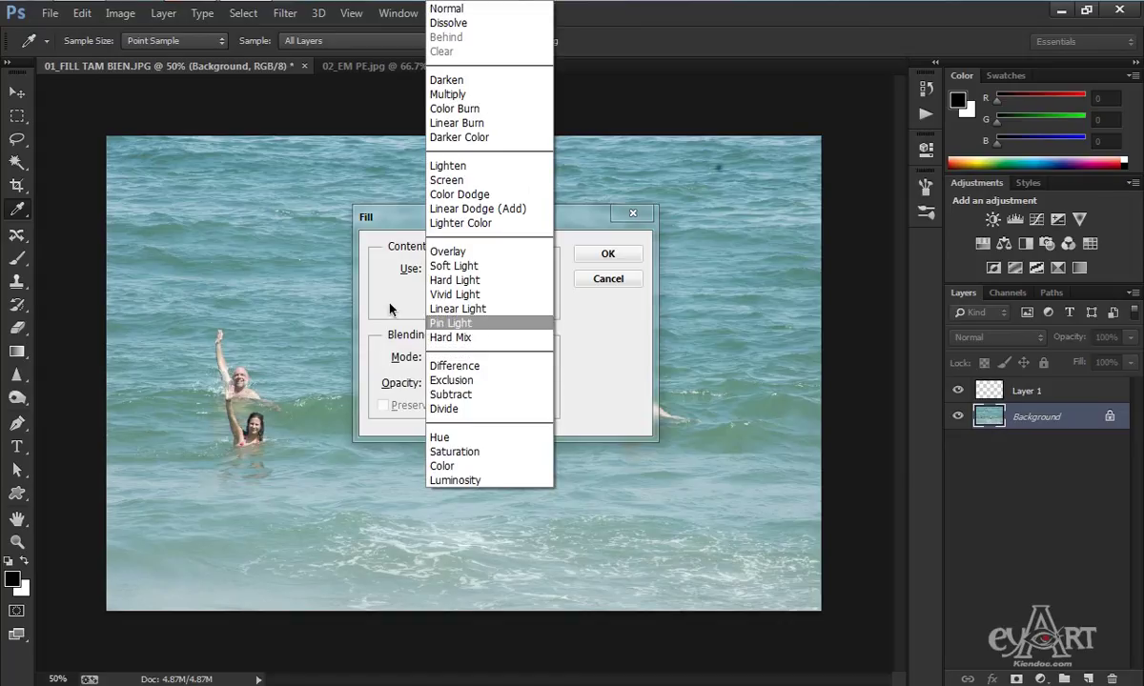
left_click(408, 332)
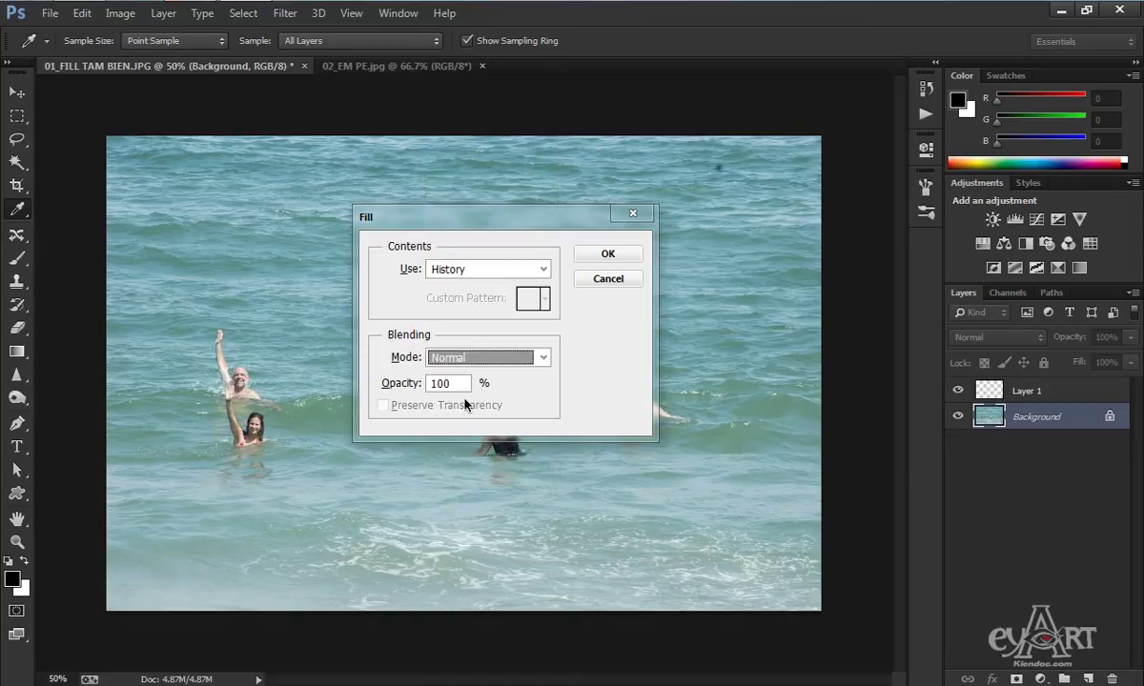
left_click(399, 382)
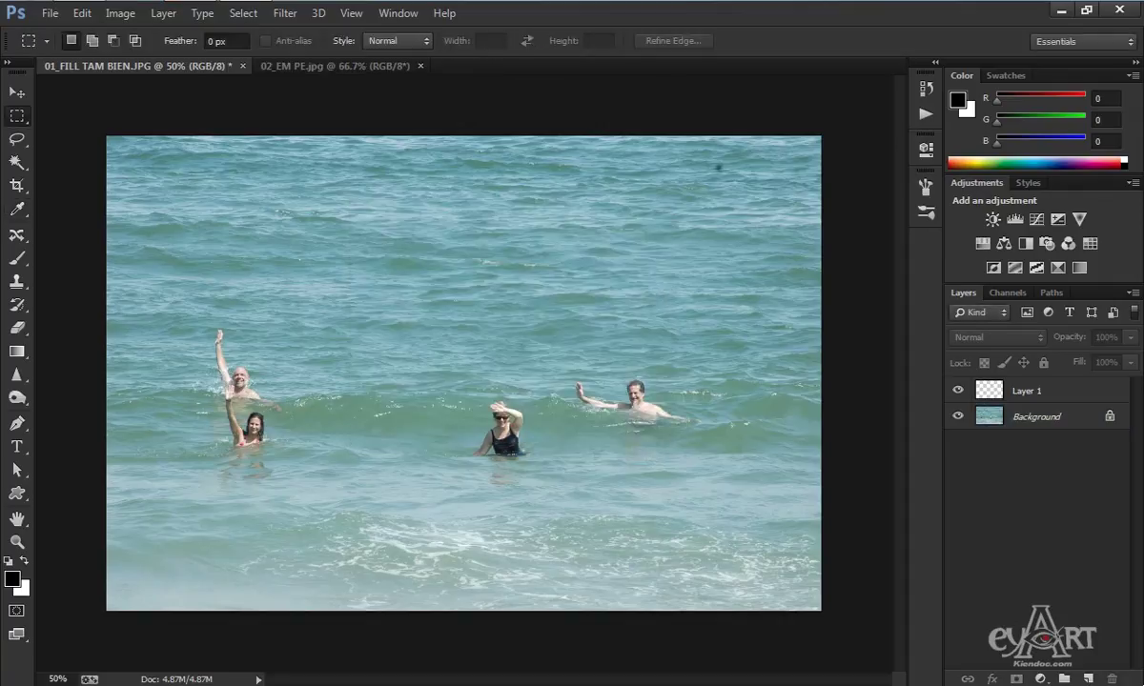
Switch to the 02_EM PE.jpg image and convert its locked Background into a regular layer.
left_click(314, 66)
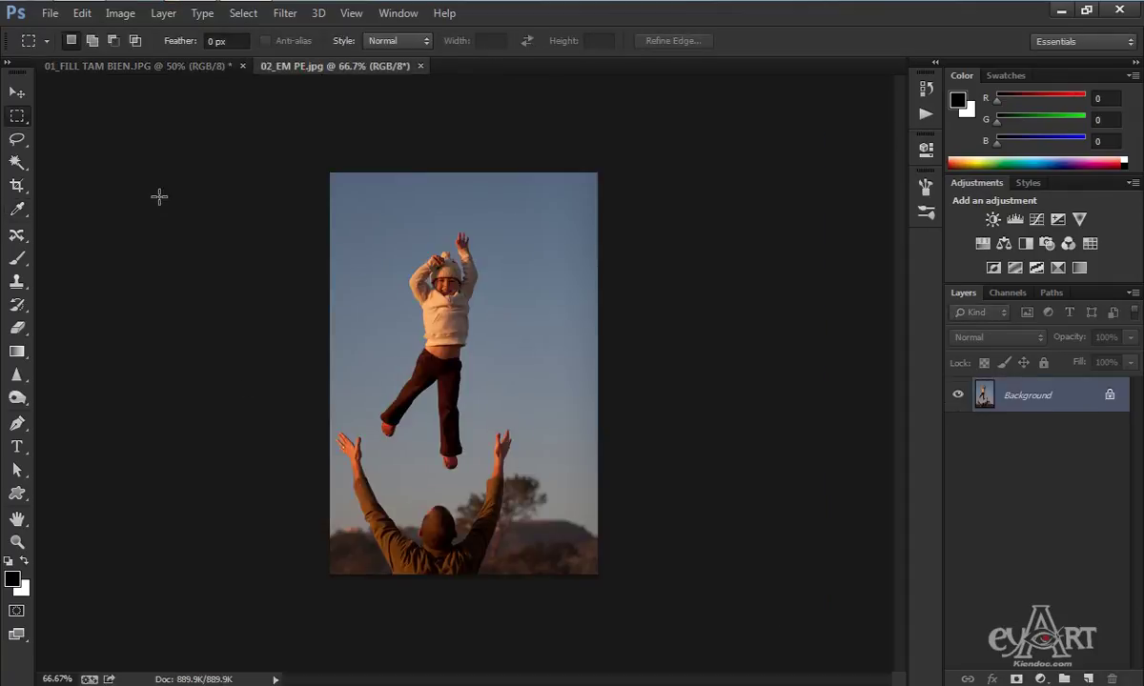
left_click(81, 14)
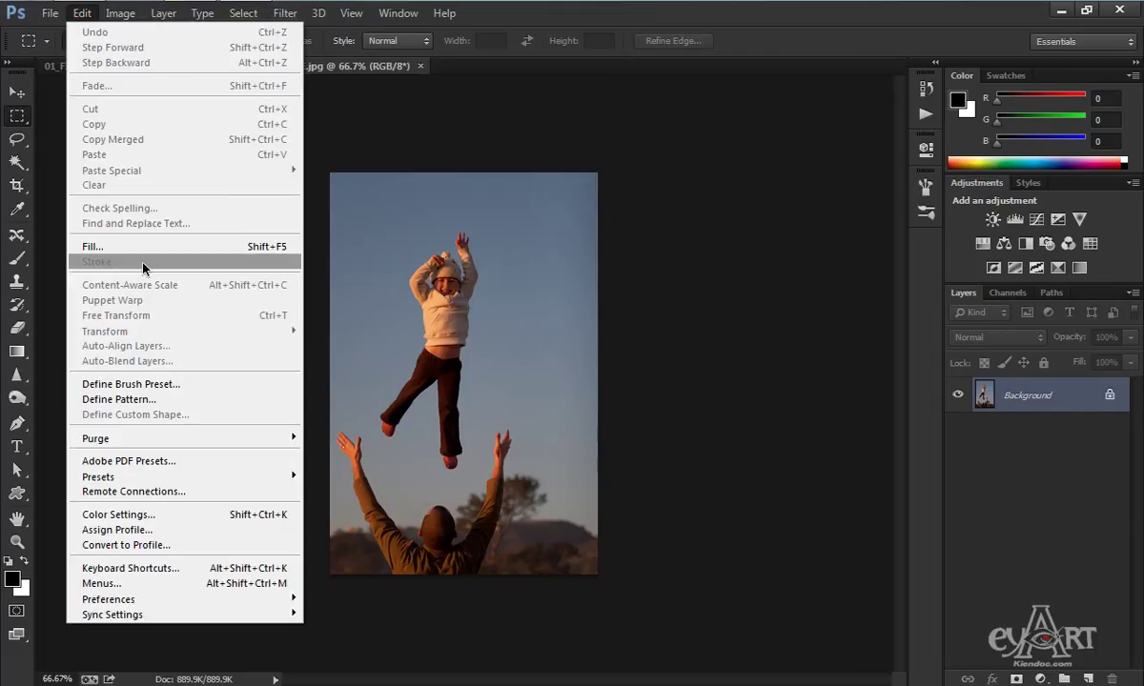
left_click(833, 45)
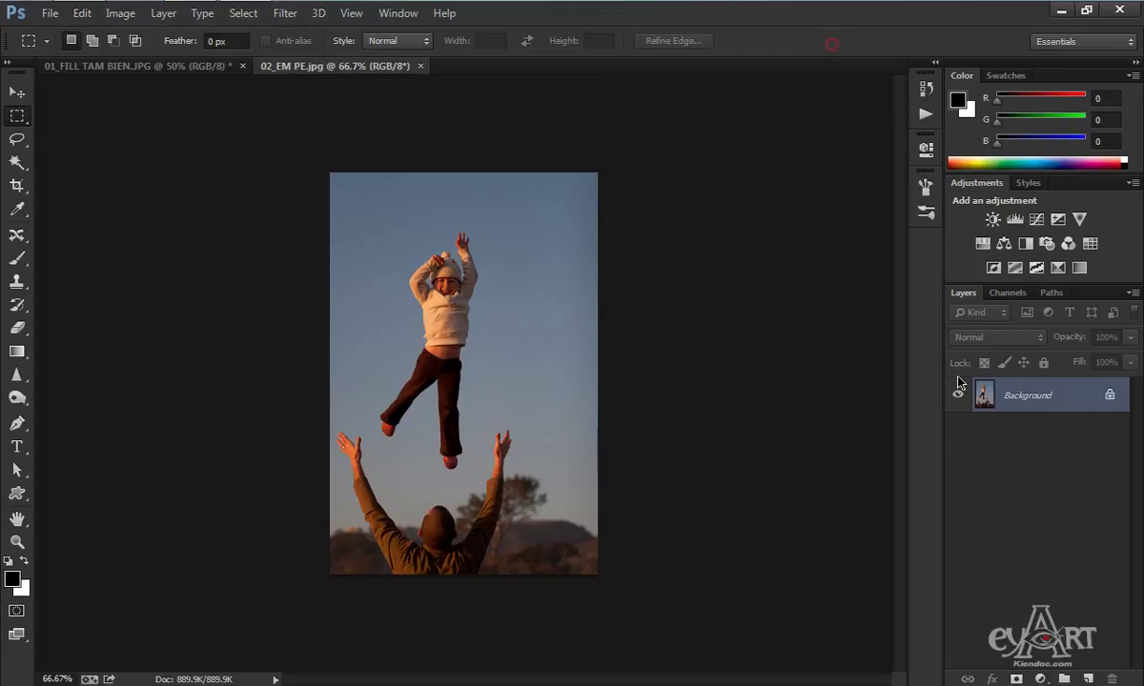
double_click(1096, 395)
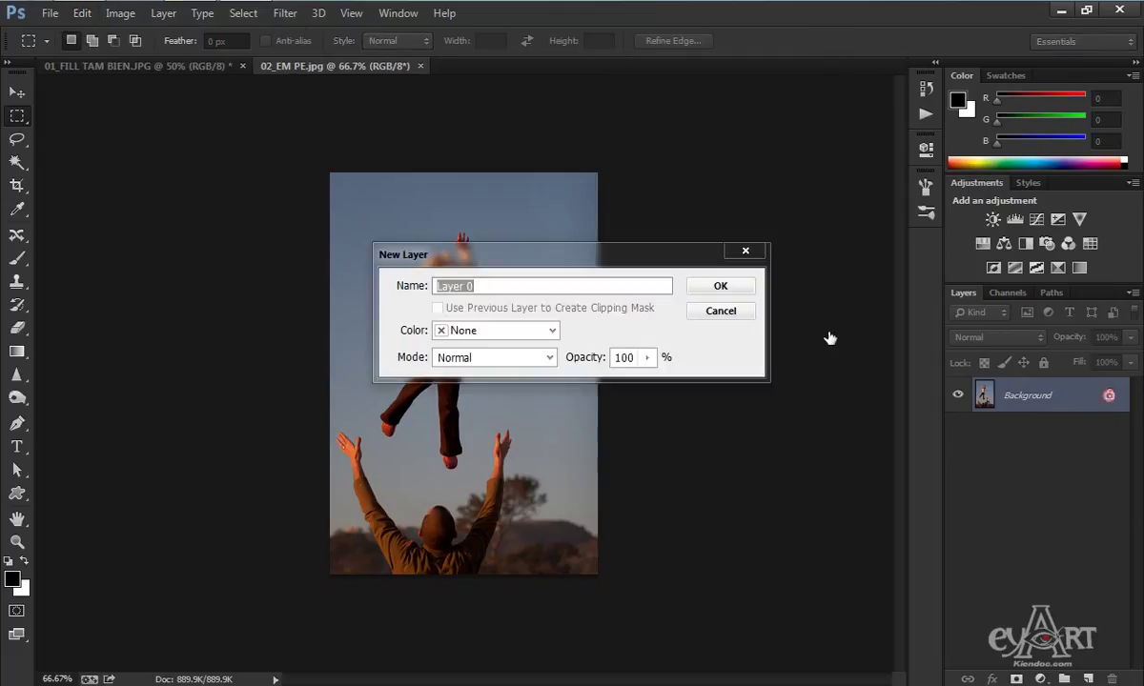
left_click(721, 286)
Stroke the layer with a 20 px black border located inside its edges, in Normal mode at 100% opacity.
left_click(82, 13)
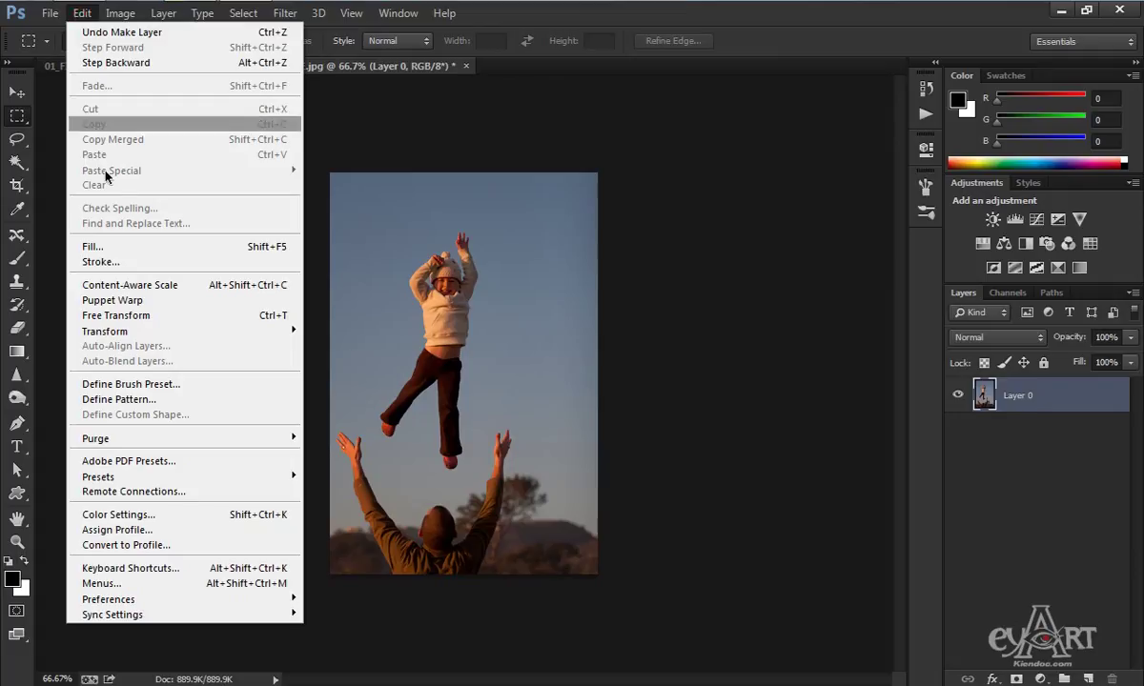
left_click(109, 260)
mouse_move(740, 179)
left_mouse_down()
mouse_move(707, 157)
mouse_move(765, 173)
left_mouse_up()
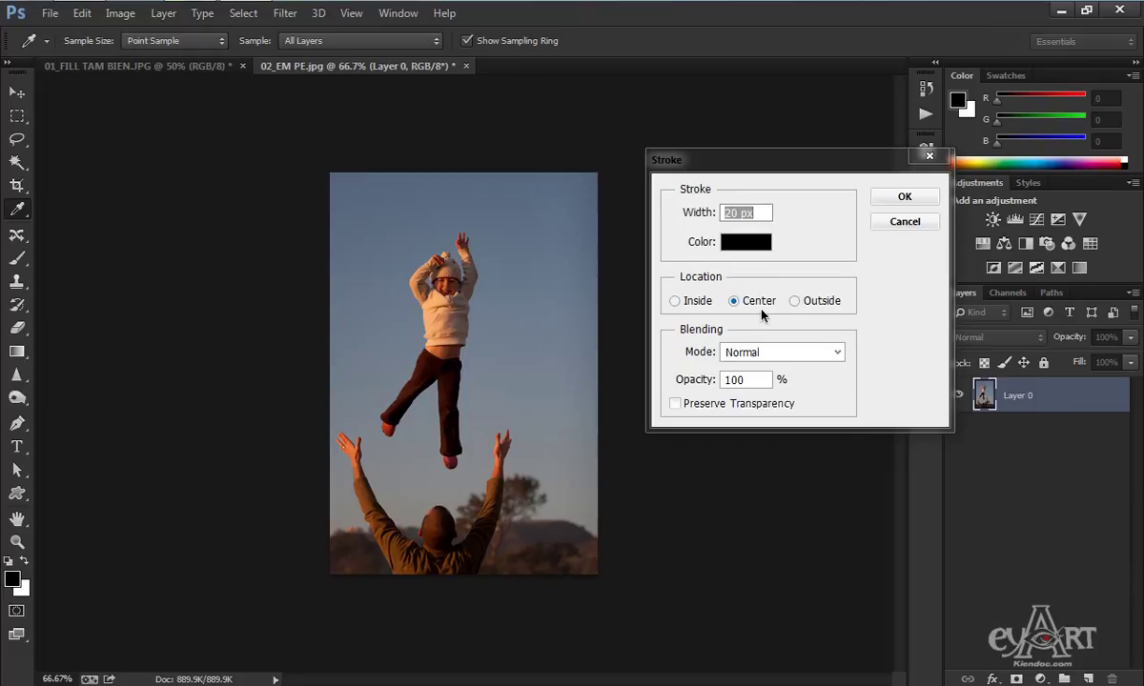
left_click(839, 352)
left_click(843, 357)
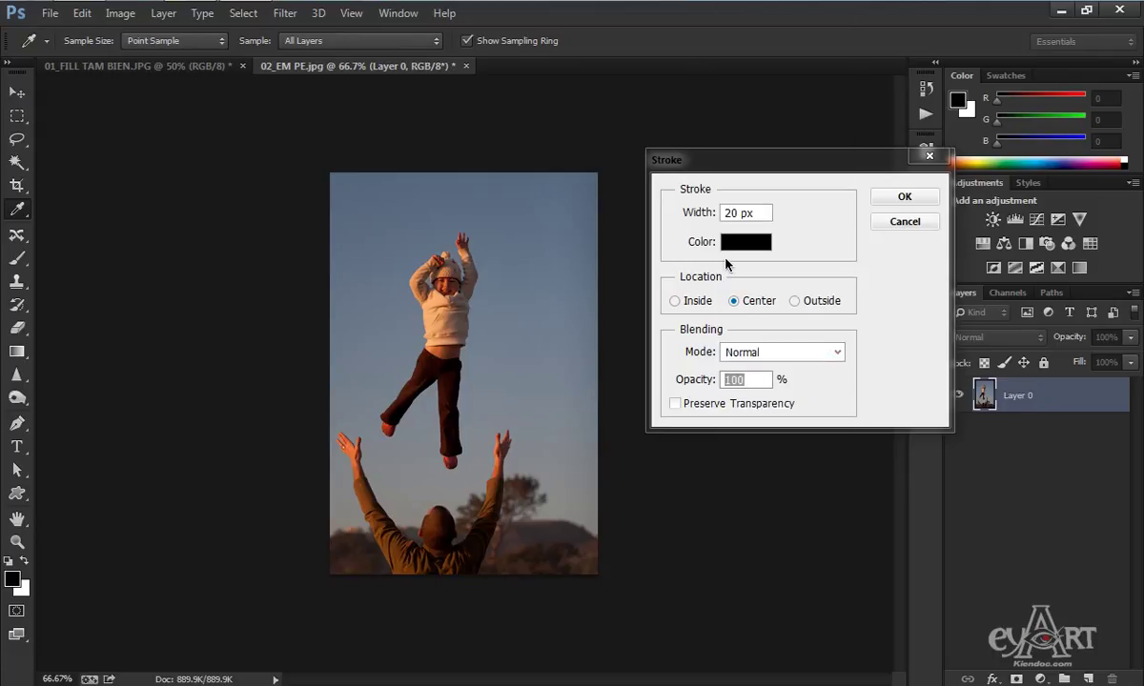
left_click(739, 242)
left_click_drag(572, 324, 605, 366)
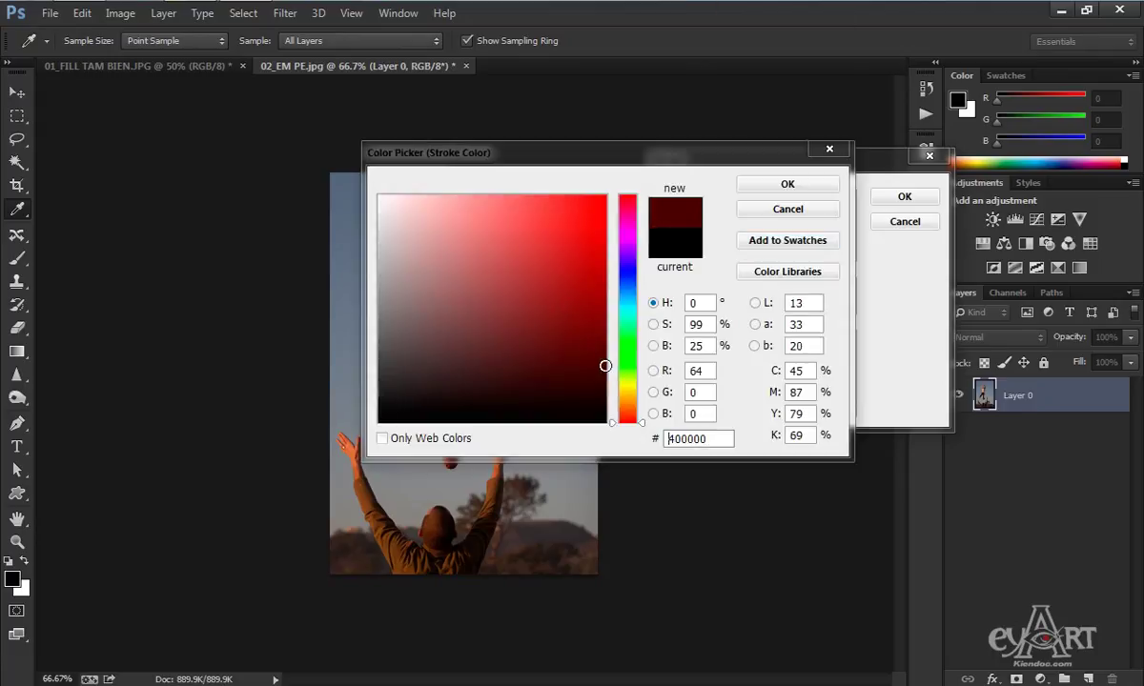
left_click(787, 209)
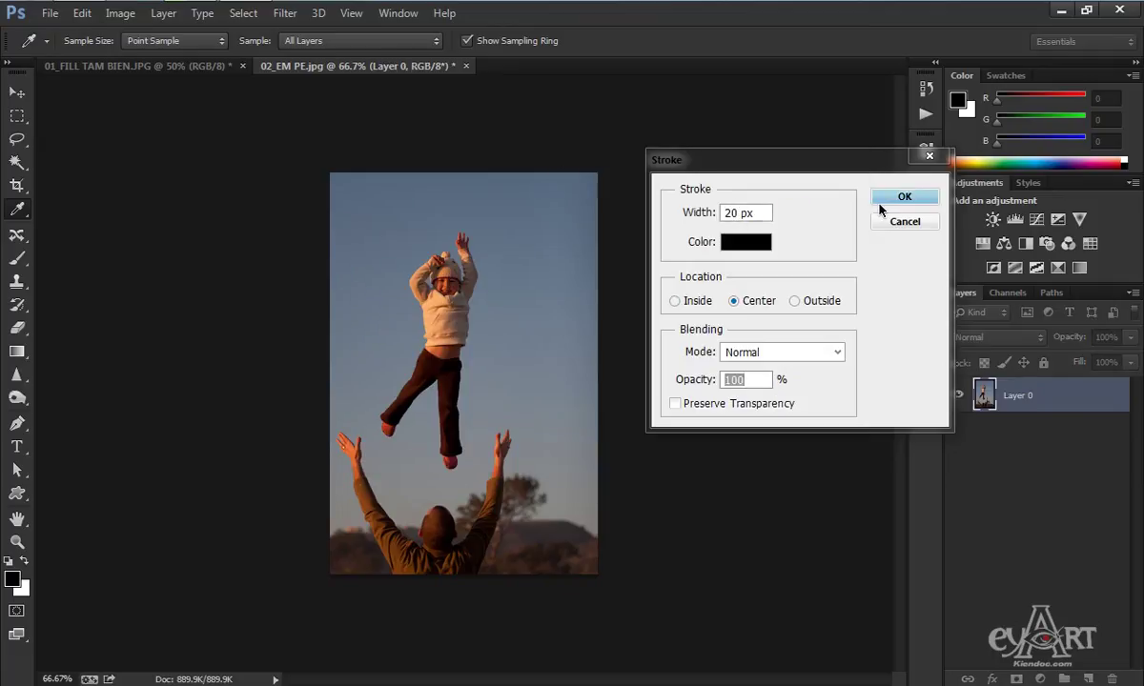
left_click(675, 301)
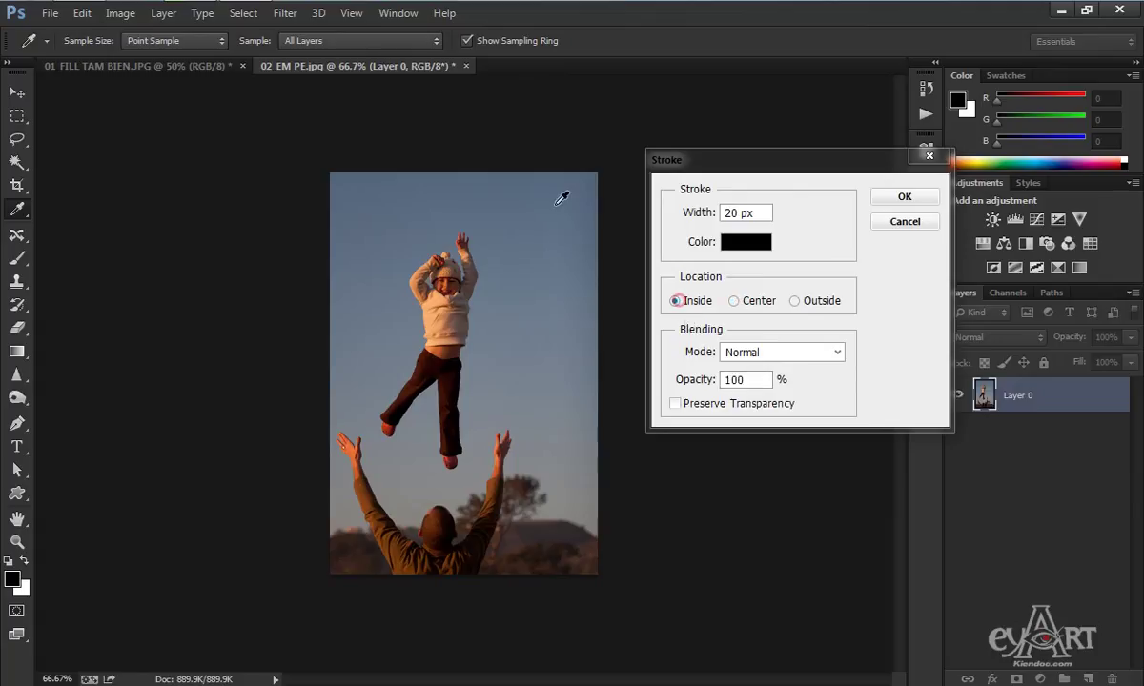
left_click(911, 201)
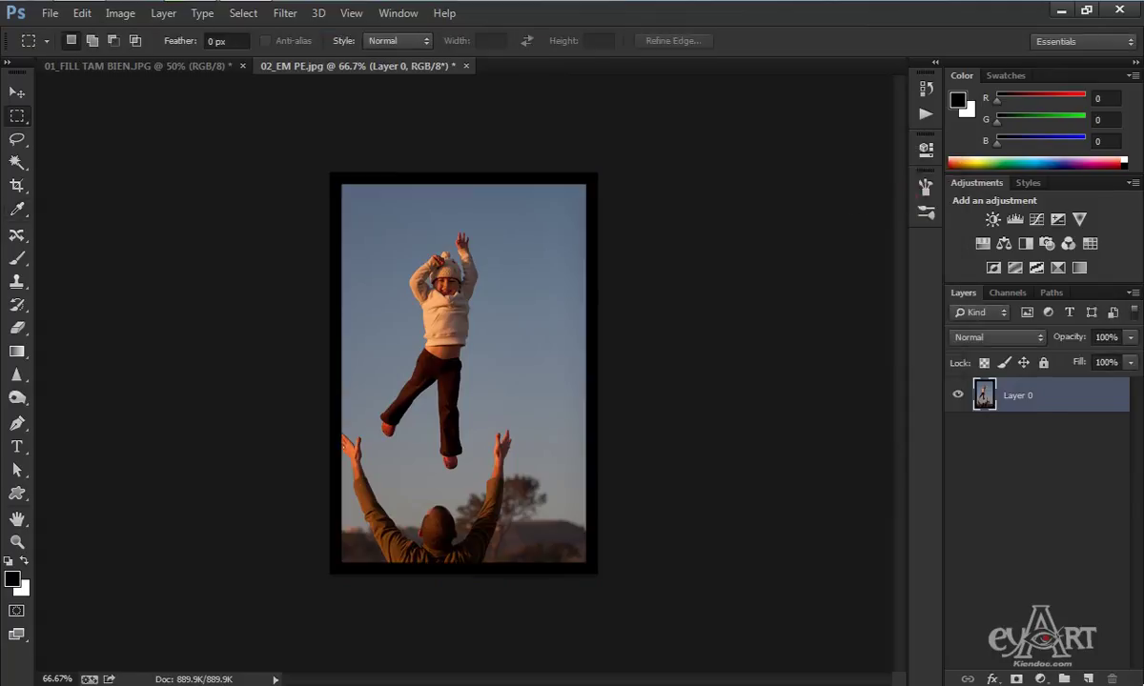